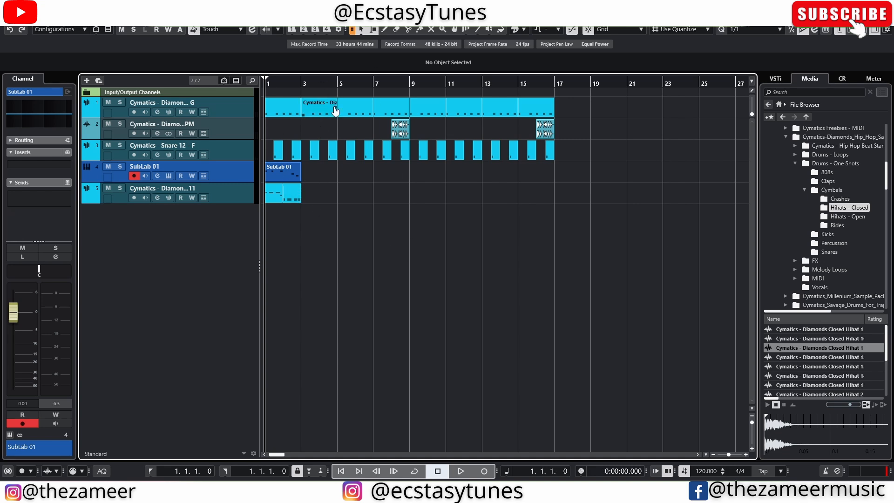
- Play the arrangement's first two bars from the project start, with the first kick part selected
{"action": "left_click", "coordinate": [286, 109]}
{"action": "key", "text": "space"}
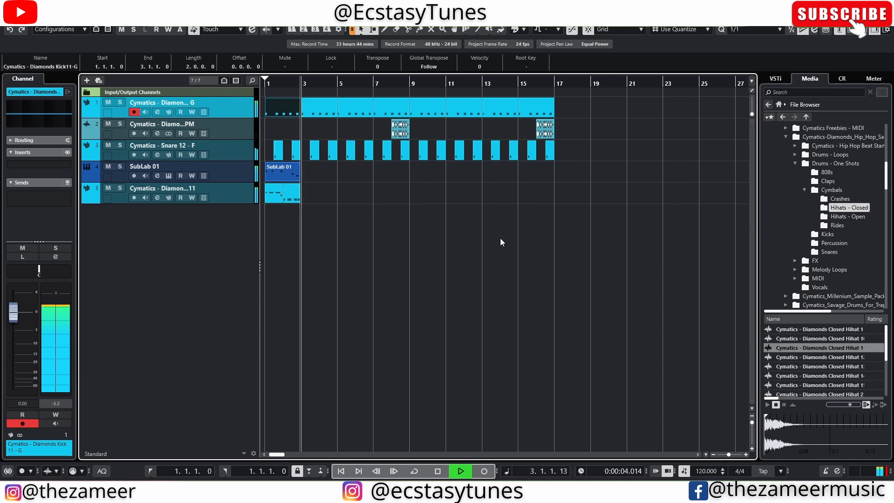
{"action": "key", "text": "space"}
- Examine how far the kick, snare, SubLab 01 and closed hi-hat parts extend across the arrangement
{"action": "key", "text": "h"}
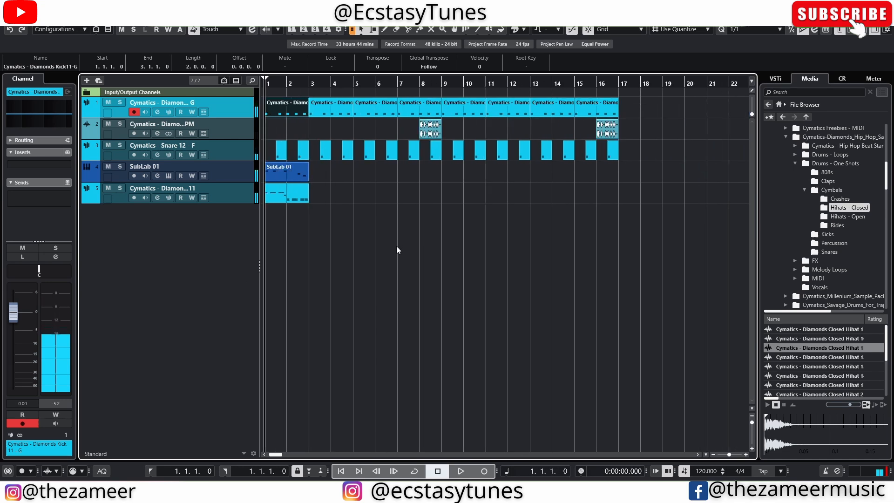
{"action": "left_click", "coordinate": [287, 177]}
{"action": "left_click", "coordinate": [280, 196]}
{"action": "left_click_drag", "start_coordinate": [331, 199], "coordinate": [280, 199]}
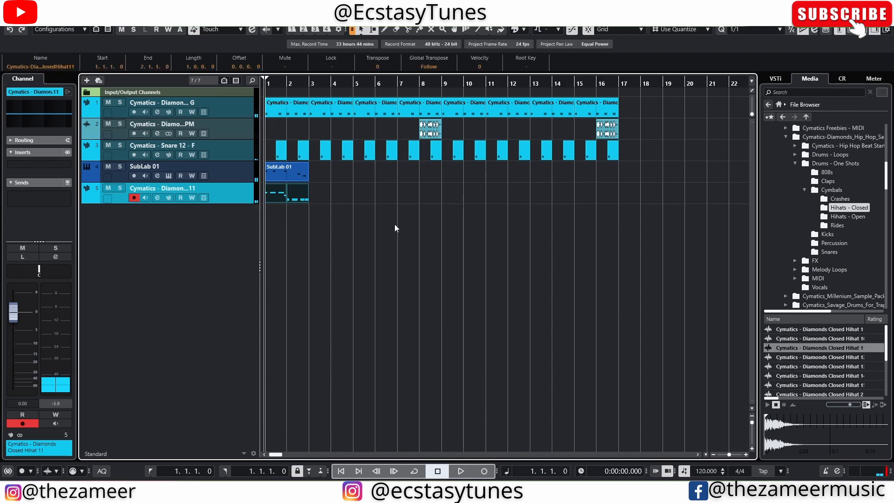
{"action": "left_click", "coordinate": [395, 225]}
{"action": "left_click", "coordinate": [279, 109]}
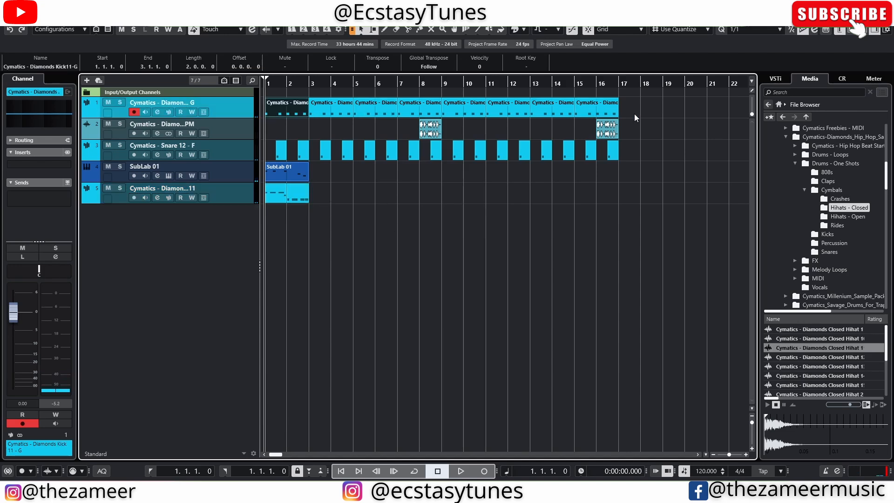
{"action": "left_click_drag", "start_coordinate": [634, 113], "coordinate": [284, 107]}
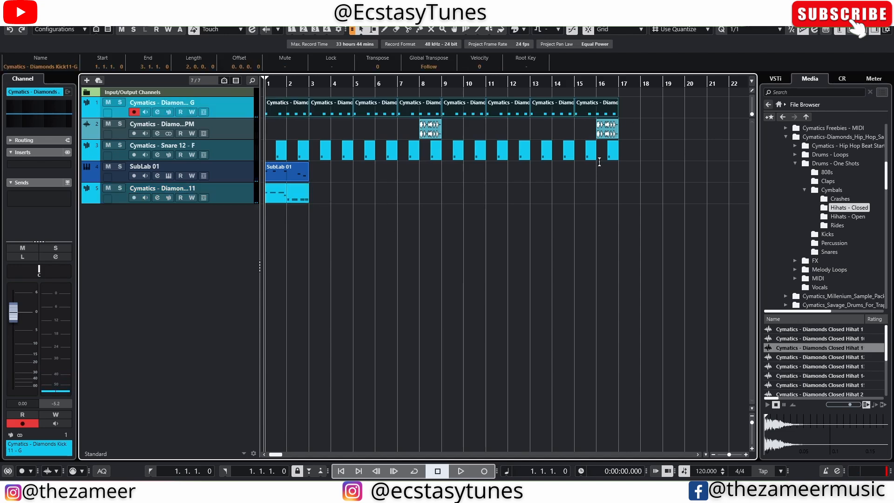
{"action": "left_click_drag", "start_coordinate": [640, 160], "coordinate": [263, 113]}
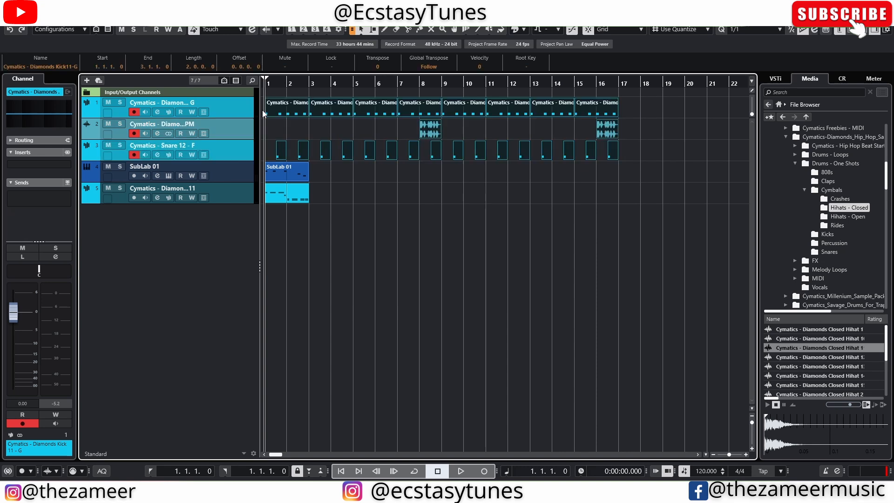
{"action": "left_click", "coordinate": [600, 177]}
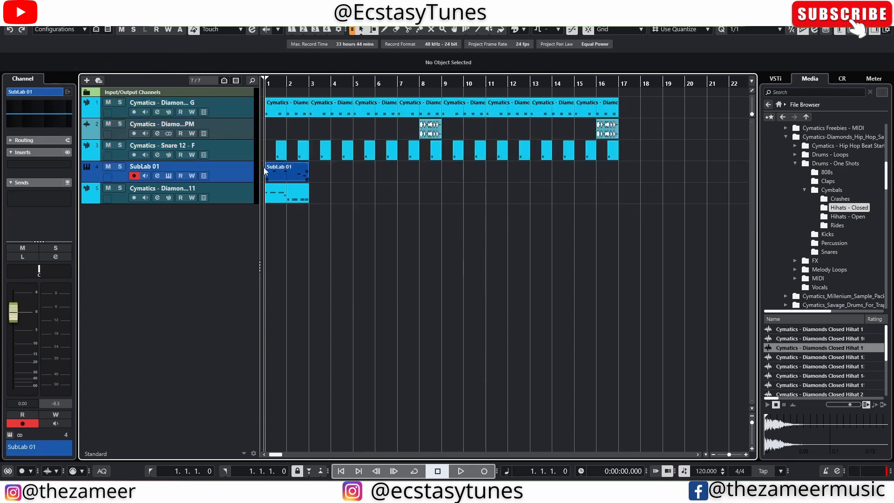
{"action": "left_click", "coordinate": [298, 180]}
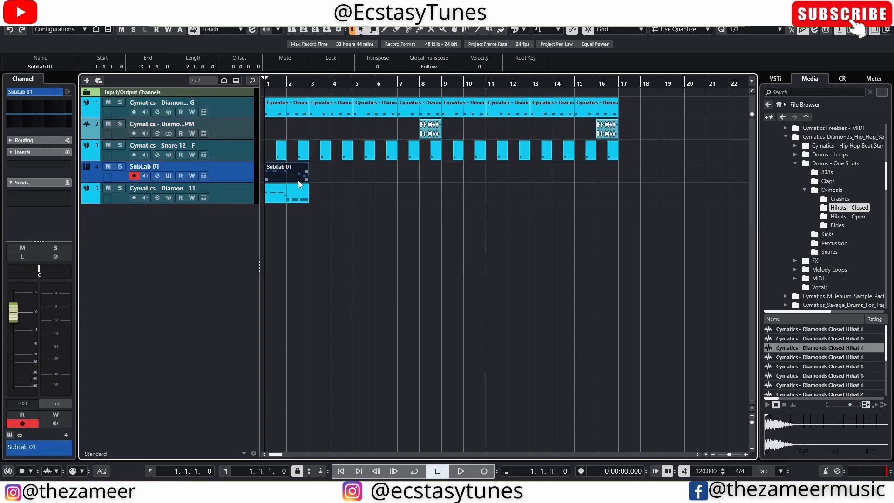
{"action": "left_click", "coordinate": [278, 203]}
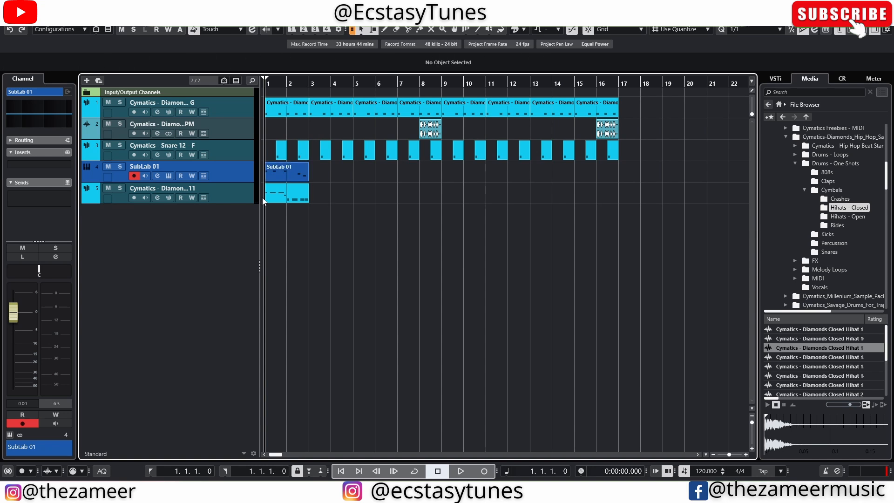
{"action": "left_click", "coordinate": [284, 234]}
{"action": "scroll", "coordinate": [281, 243], "scroll_direction": "up", "scroll_amount": 3}
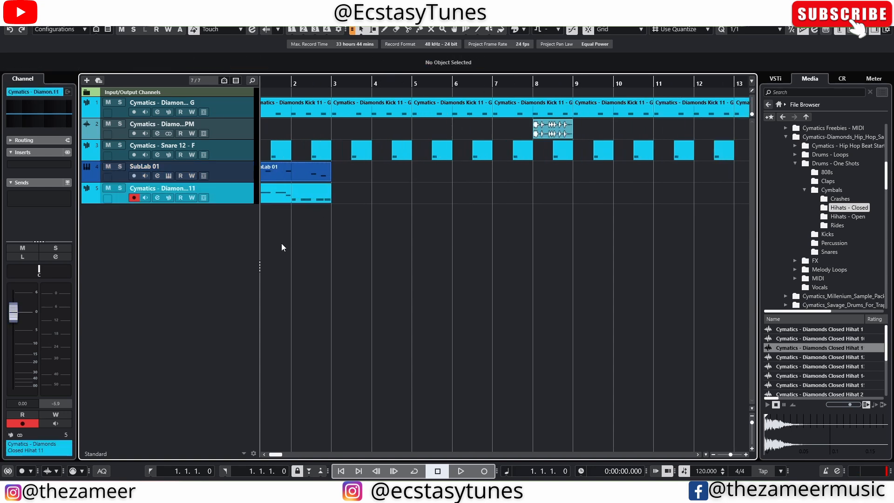
{"action": "scroll", "coordinate": [401, 222], "scroll_direction": "down", "scroll_amount": 2}
- Open the SubLab 01 part in a separate Key Editor window and play it back
{"action": "left_click", "coordinate": [301, 179]}
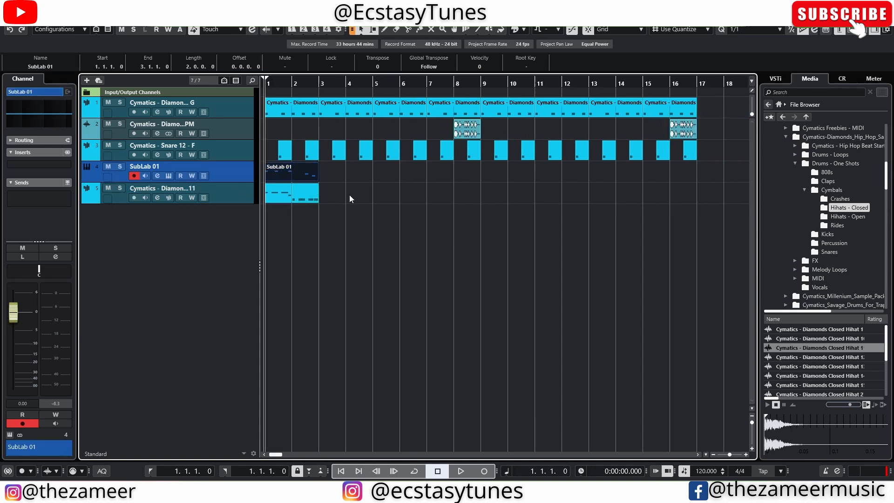
{"action": "double_click", "coordinate": [303, 178]}
{"action": "left_click", "coordinate": [739, 251]}
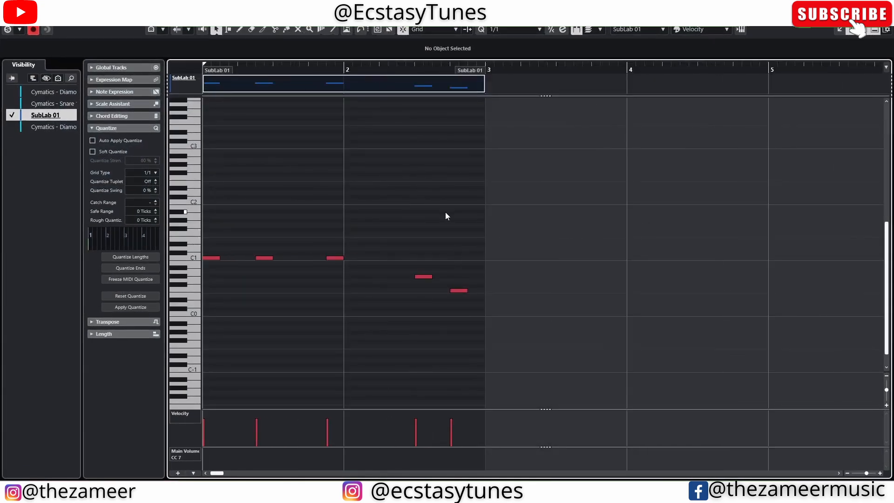
{"action": "key", "text": "space"}
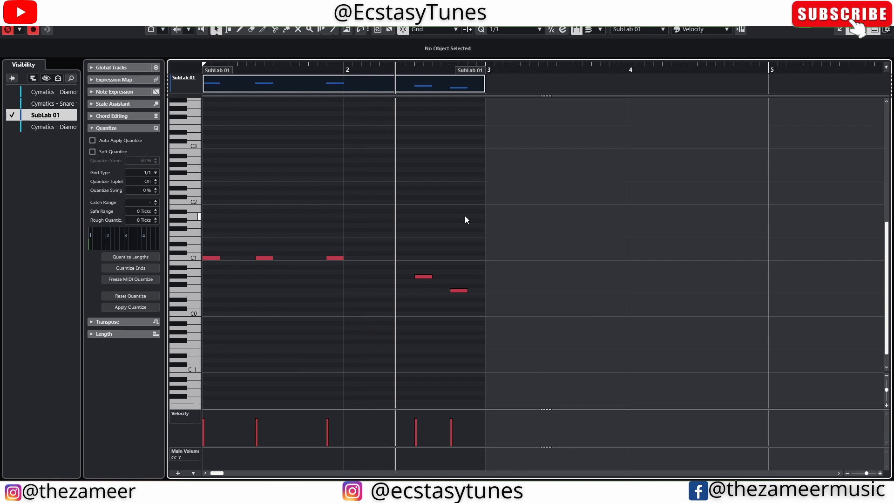
{"action": "key", "text": "space"}
- Keep Independent Track Loop shown in the Key Editor's toolbar setup and activate the loop over the two bars of SubLab 01
{"action": "key", "text": "g"}
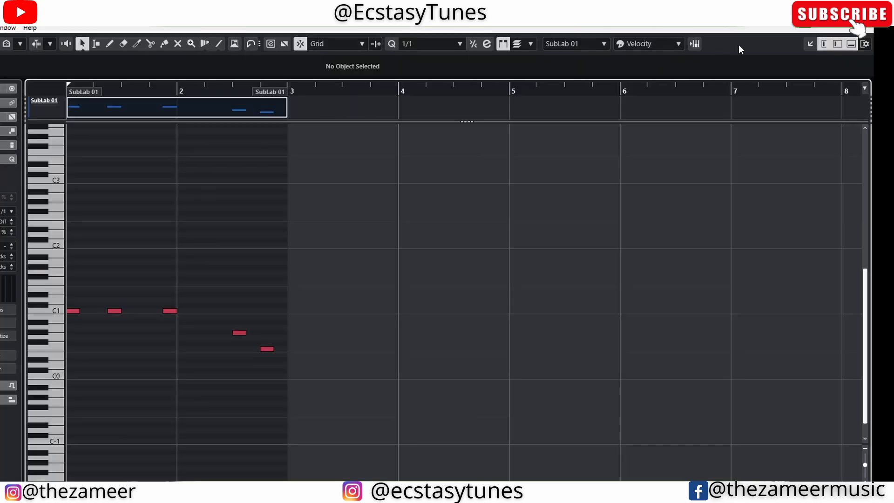
{"action": "right_click", "coordinate": [735, 43]}
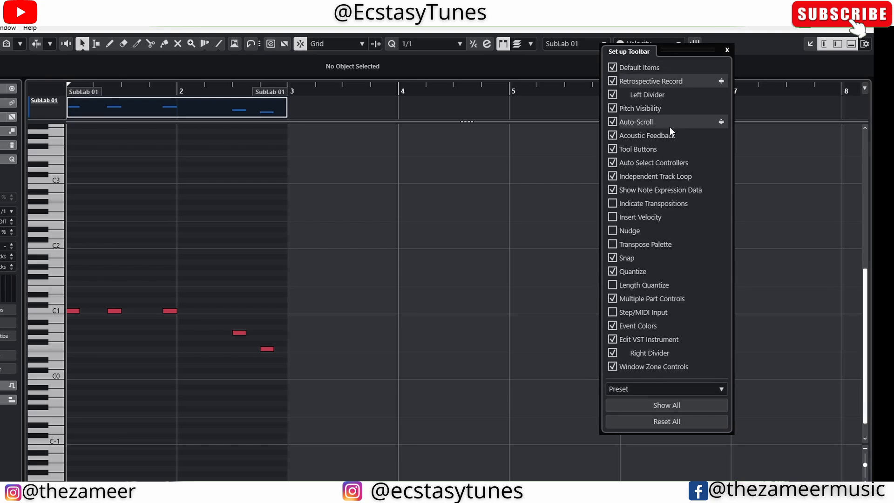
{"action": "left_click", "coordinate": [616, 177]}
{"action": "left_click", "coordinate": [616, 178]}
{"action": "left_click", "coordinate": [616, 178]}
{"action": "left_click", "coordinate": [616, 178]}
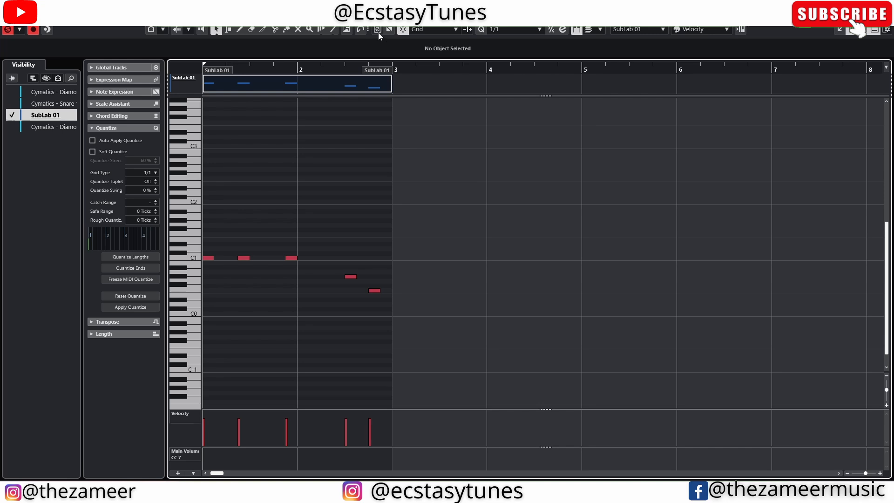
{"action": "left_click", "coordinate": [360, 29]}
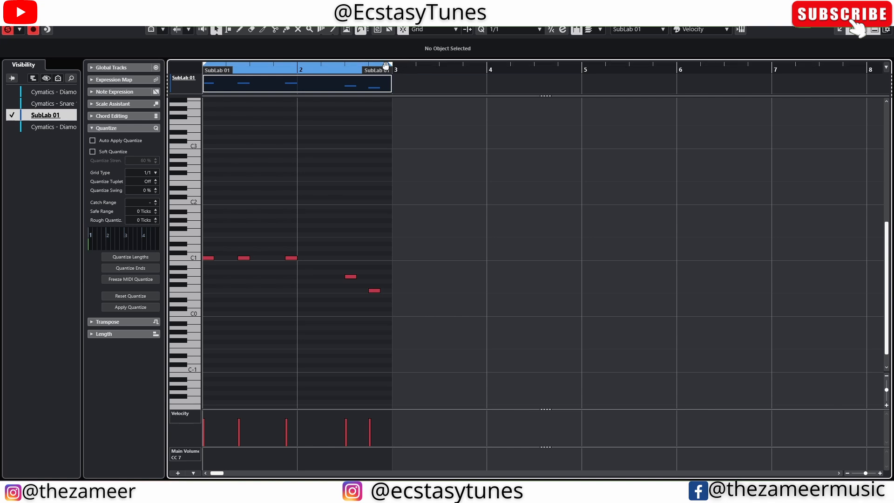
{"action": "left_click_drag", "start_coordinate": [391, 67], "coordinate": [372, 77]}
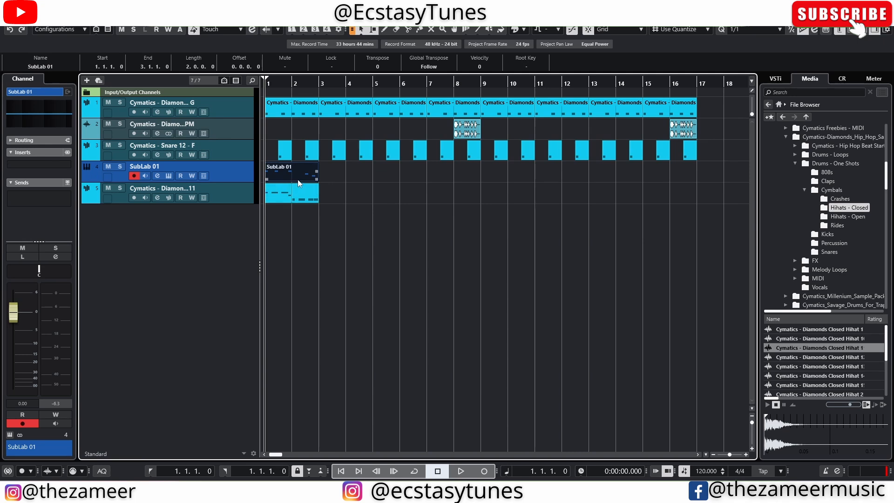
- Open SubLab 01 in the lower-zone Key Editor, shorten the part to end at bar 2, and select its three C1 notes
{"action": "double_click", "coordinate": [292, 179]}
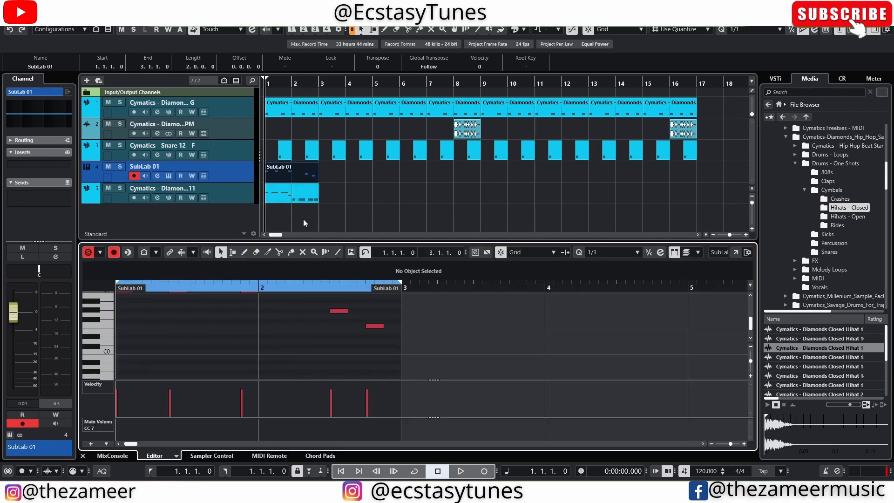
{"action": "key", "text": "g"}
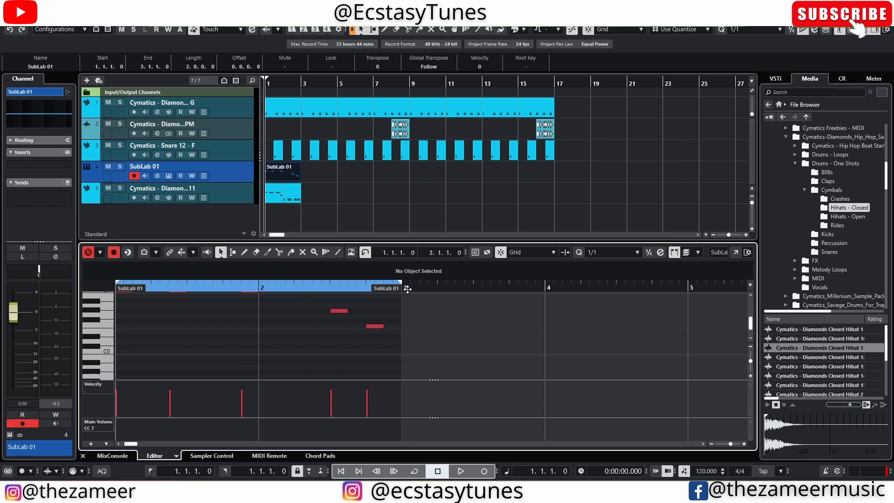
{"action": "left_click_drag", "start_coordinate": [403, 288], "coordinate": [288, 293]}
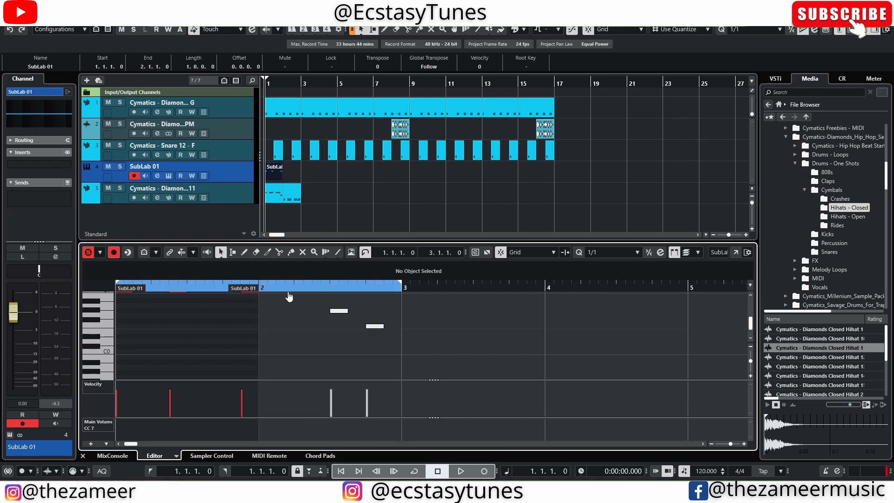
{"action": "scroll", "coordinate": [147, 308], "scroll_direction": "up", "scroll_amount": 4}
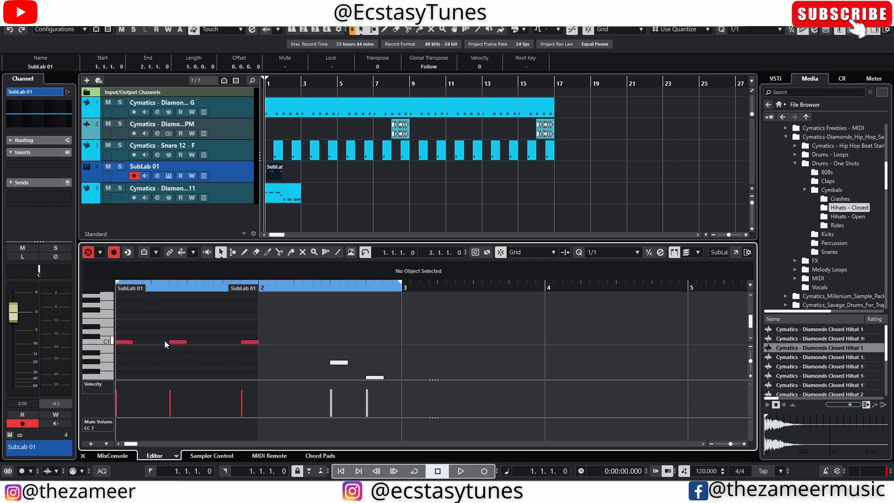
{"action": "left_click_drag", "start_coordinate": [254, 338], "coordinate": [110, 366]}
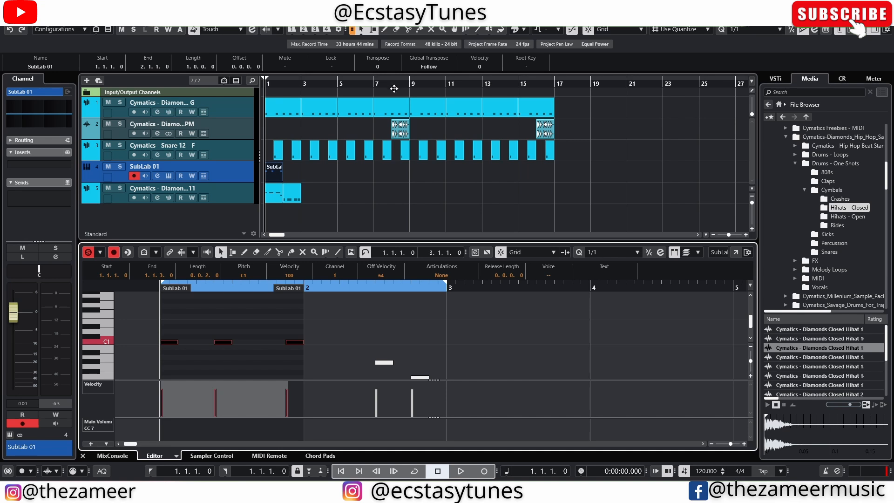
- Shorten the independent track loop to 1.1.1.0–2.1.1.0 and play the project from bar 9
{"action": "left_click_drag", "start_coordinate": [405, 80], "coordinate": [393, 88]}
{"action": "scroll", "coordinate": [463, 176], "scroll_direction": "down", "scroll_amount": 3}
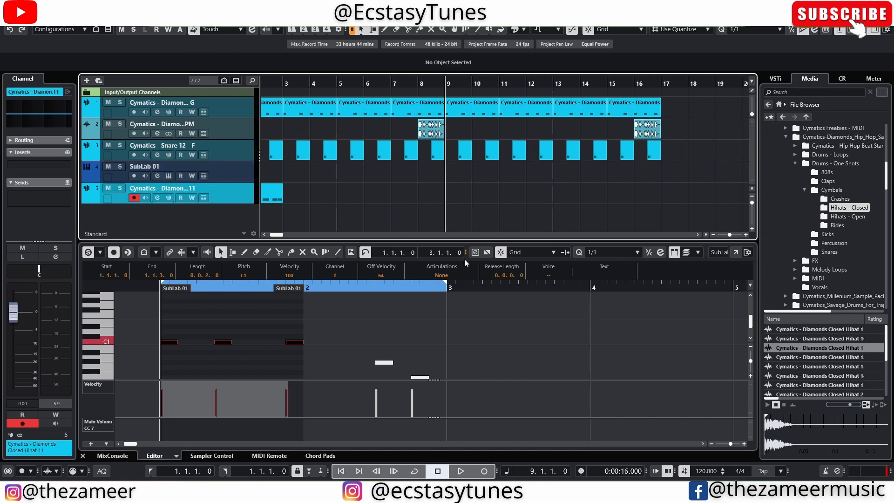
{"action": "left_click", "coordinate": [429, 287]}
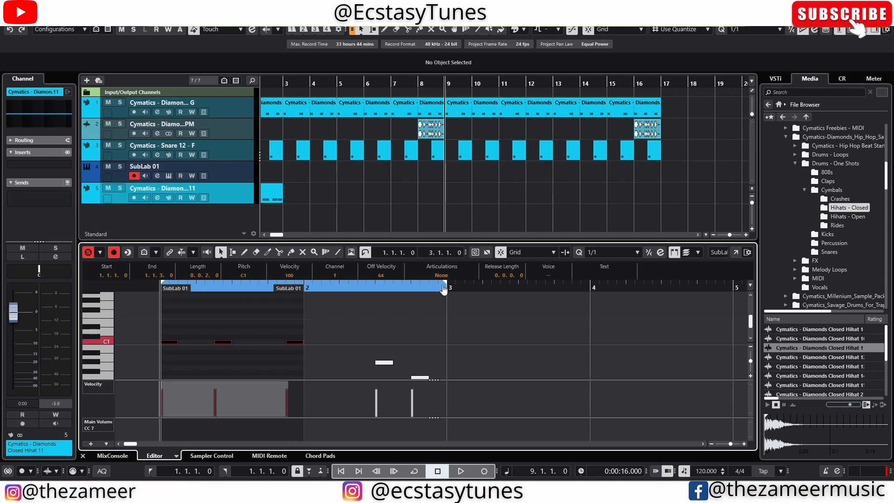
{"action": "left_click_drag", "start_coordinate": [443, 284], "coordinate": [301, 300]}
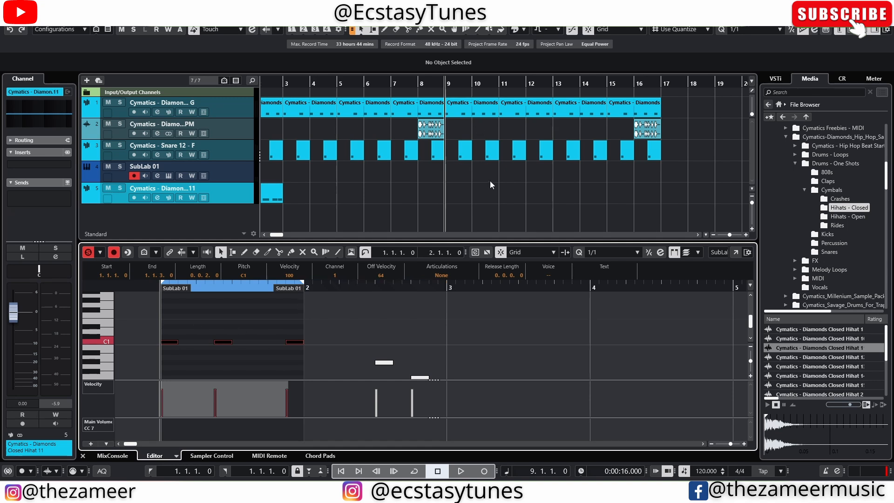
{"action": "left_click", "coordinate": [253, 173]}
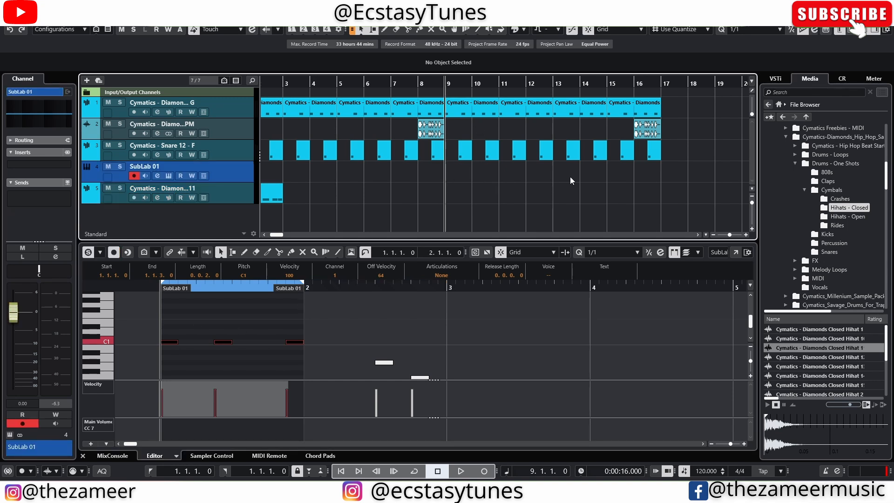
{"action": "key", "text": "space"}
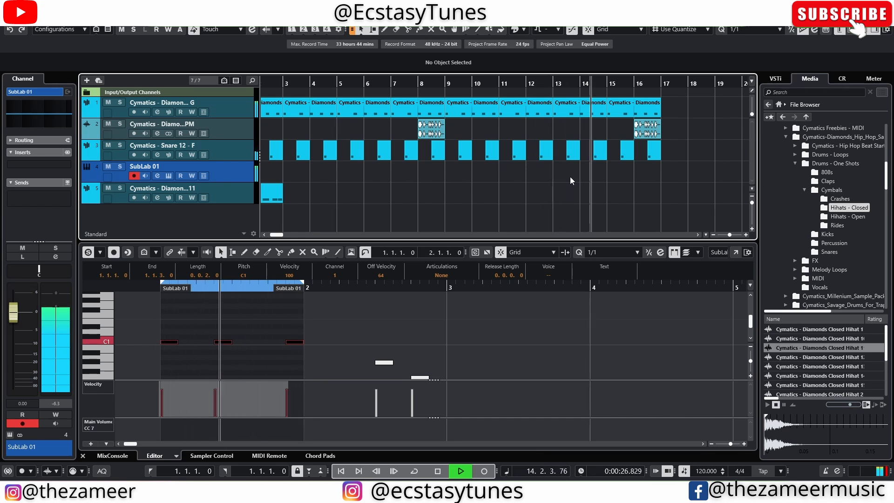
{"action": "key", "text": "space"}
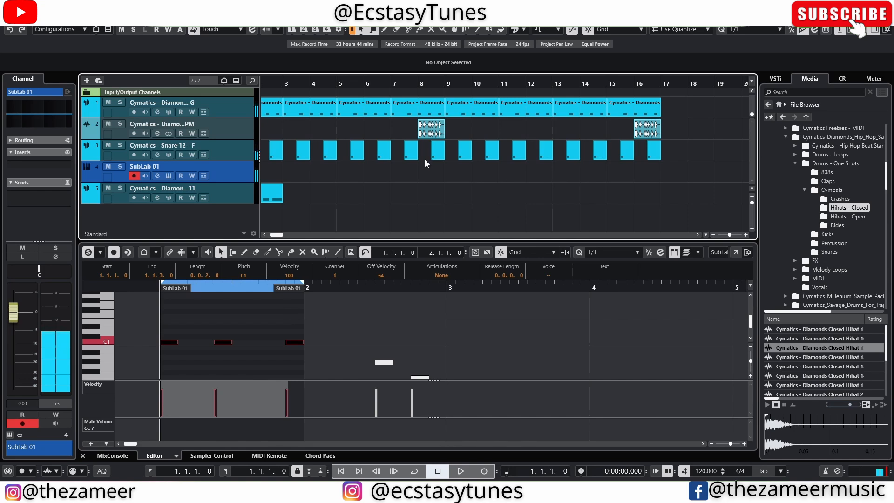
- Set the independent track loop to 2.1.1.0–3.1.1.0 and play the project from bar 9
{"action": "left_click_drag", "start_coordinate": [303, 287], "coordinate": [445, 288]}
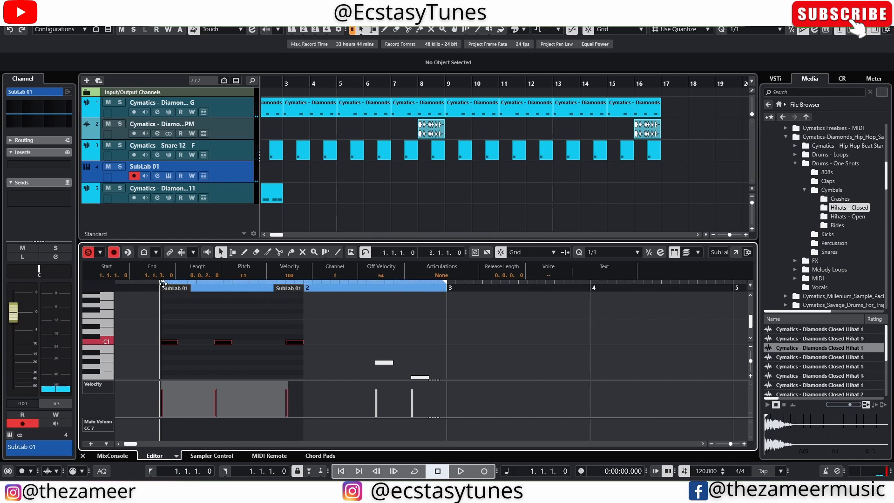
{"action": "left_click_drag", "start_coordinate": [162, 283], "coordinate": [303, 287]}
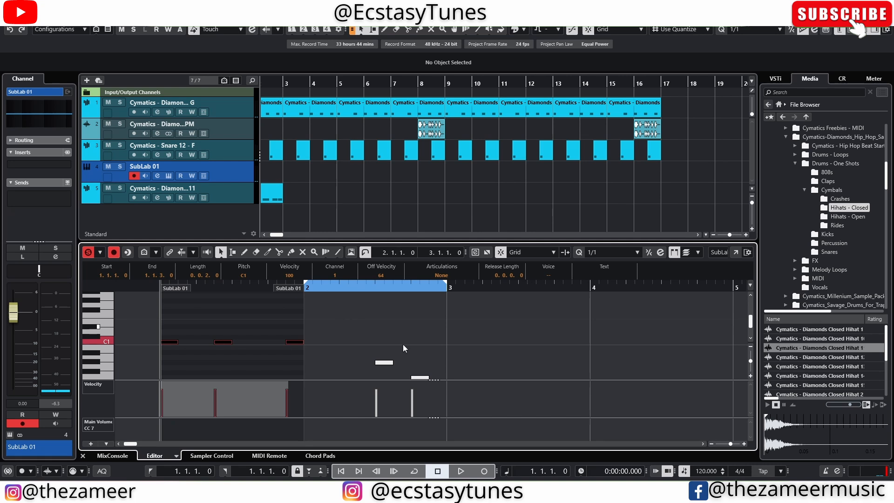
{"action": "left_click", "coordinate": [445, 83]}
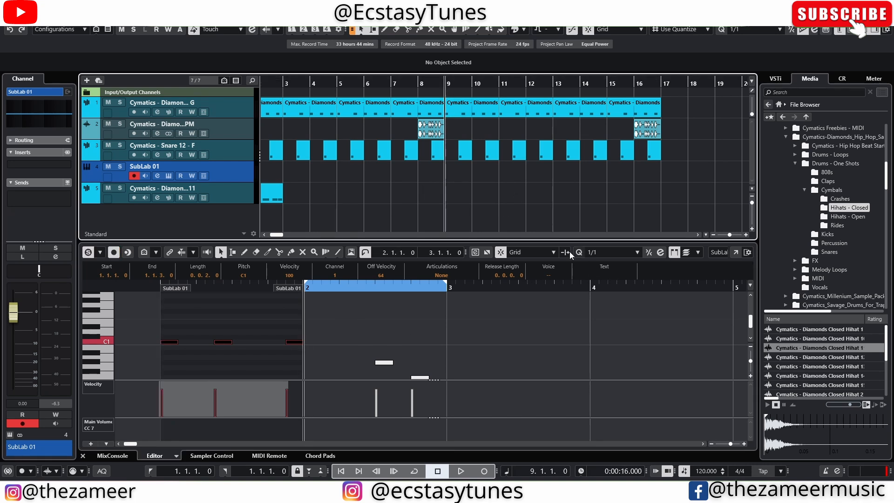
{"action": "key", "text": "space"}
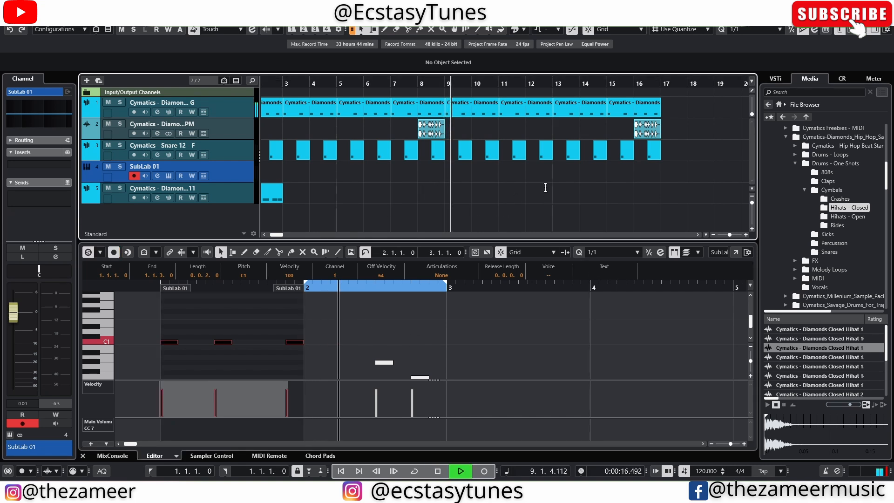
{"action": "key", "text": "space"}
- Extend the SubLab 01 part's end to bar 3 and play from the project start
{"action": "key", "text": "period"}
{"action": "scroll", "coordinate": [321, 335], "scroll_direction": "down", "scroll_amount": 2}
{"action": "scroll", "coordinate": [392, 335], "scroll_direction": "up", "scroll_amount": 2}
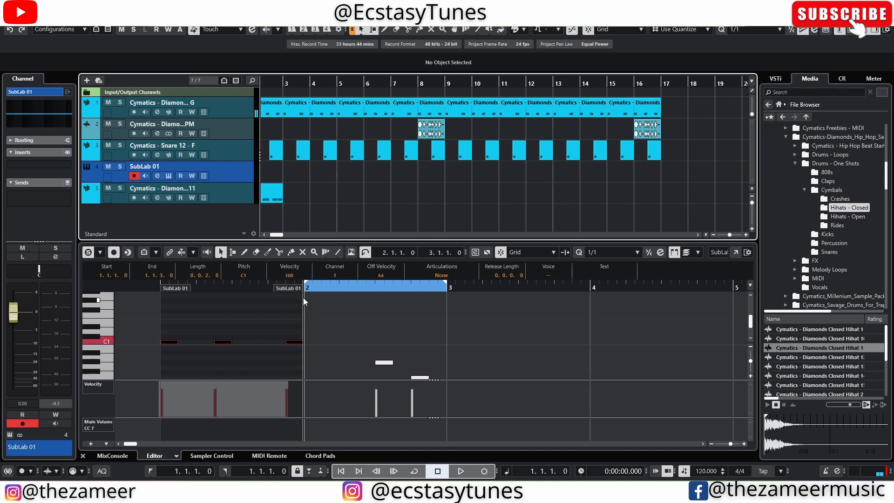
{"action": "left_click_drag", "start_coordinate": [295, 291], "coordinate": [446, 289]}
{"action": "key", "text": "space"}
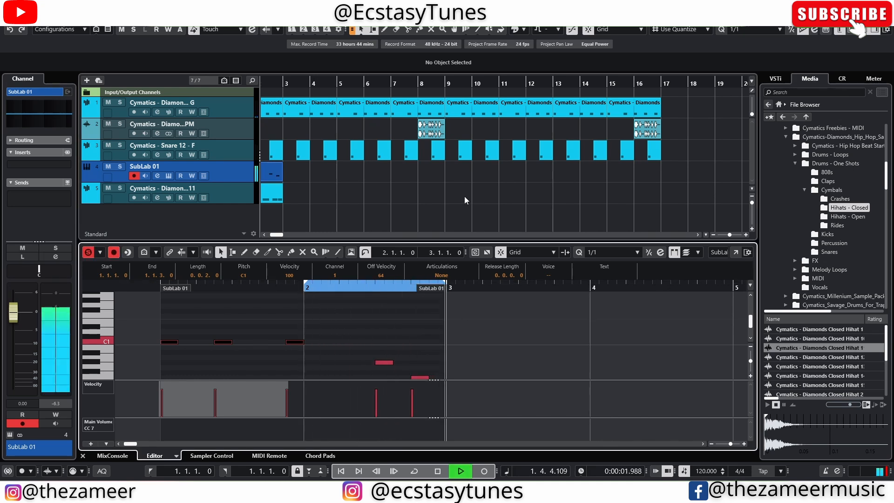
- Stop the running playback and play the project from bar 9 to audition the SubLab 01 loop, stopping near bar 15
{"action": "key", "text": "space"}
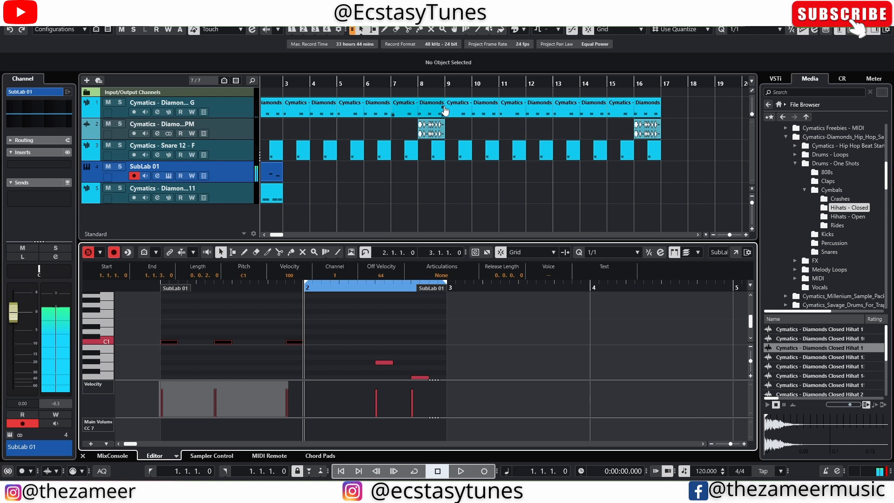
{"action": "left_click", "coordinate": [446, 82]}
{"action": "left_click", "coordinate": [472, 191]}
{"action": "left_click", "coordinate": [443, 168]}
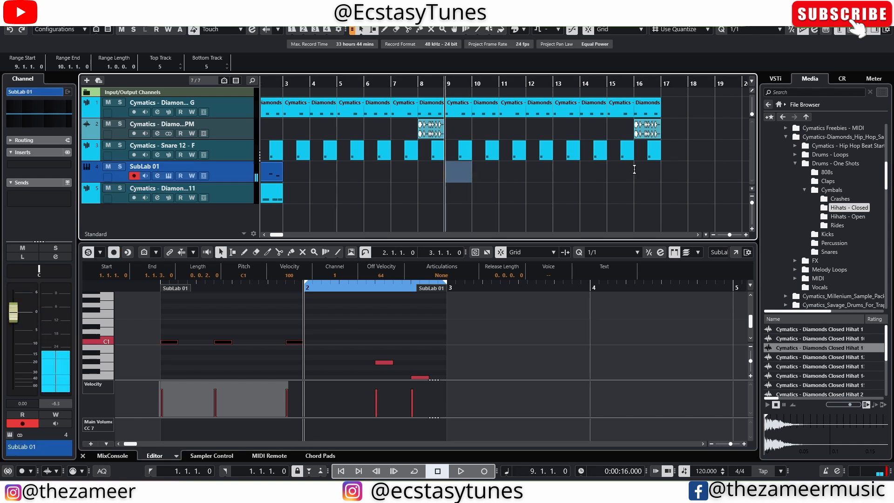
{"action": "key", "text": "space"}
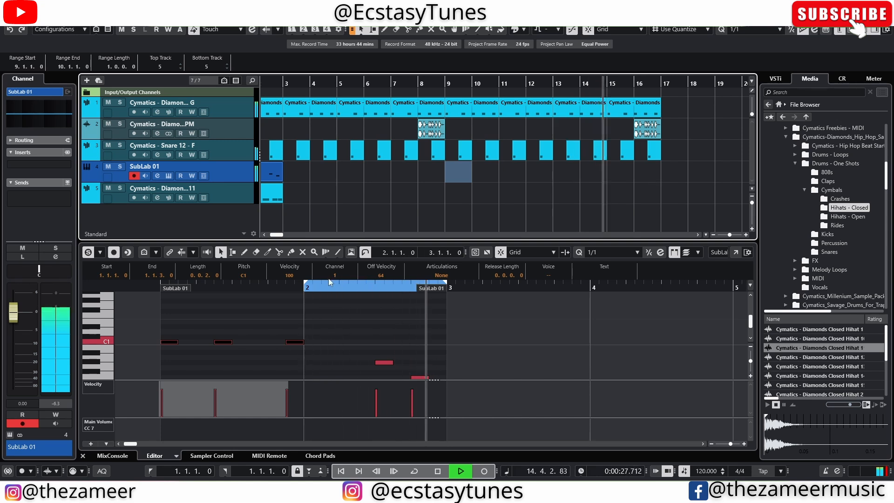
{"action": "key", "text": "space"}
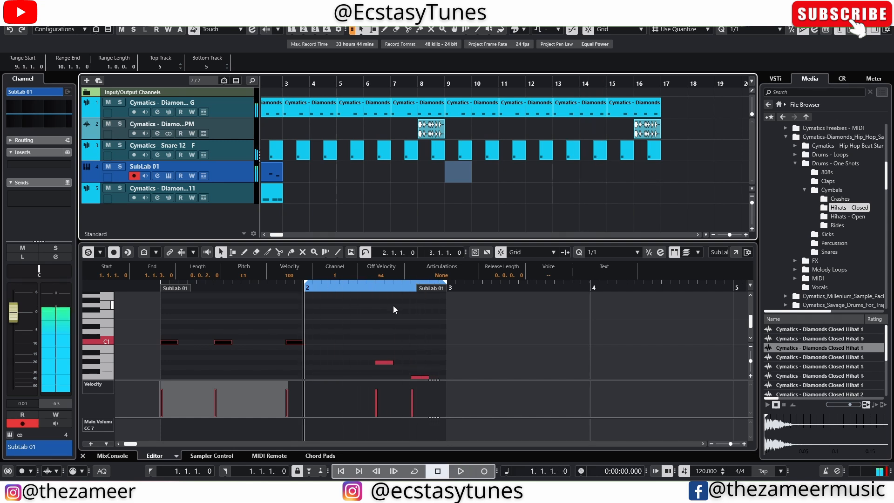
{"action": "left_click", "coordinate": [304, 287]}
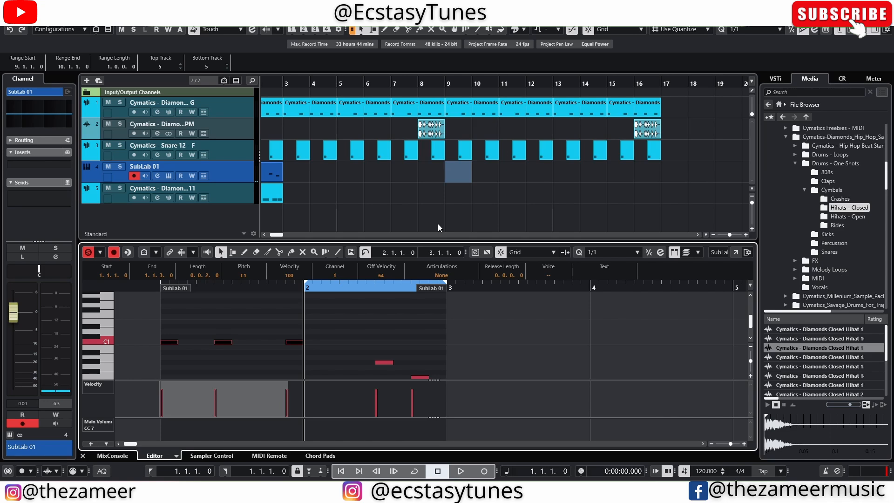
- Activate the independent track loop at 1.1.1.0–2.1.1.0 for the first closed hi-hat part and play the project from bar 9
{"action": "left_click", "coordinate": [328, 192]}
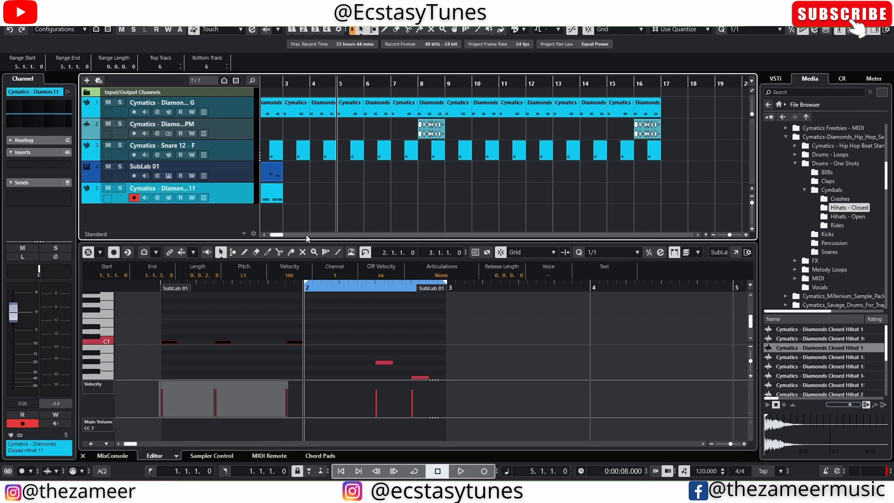
{"action": "left_click_drag", "start_coordinate": [282, 235], "coordinate": [279, 236]}
{"action": "left_click", "coordinate": [295, 201]}
{"action": "left_click", "coordinate": [392, 205]}
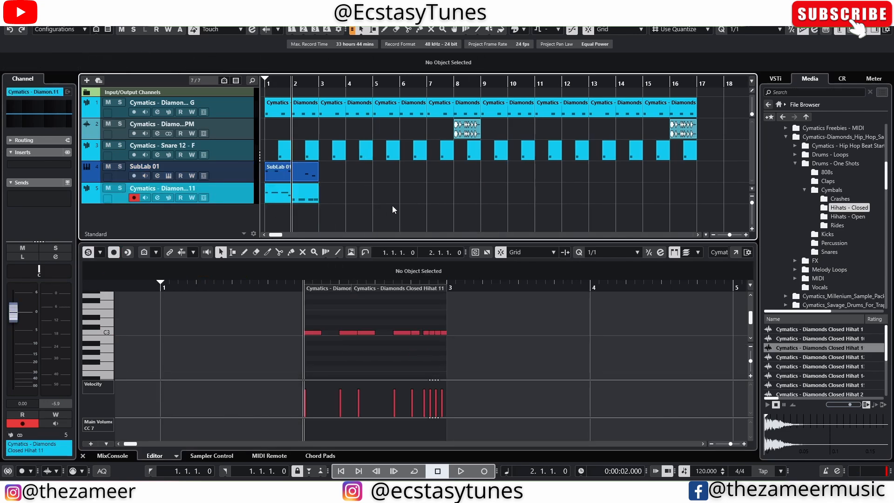
{"action": "left_click", "coordinate": [273, 201]}
{"action": "left_click", "coordinate": [365, 253]}
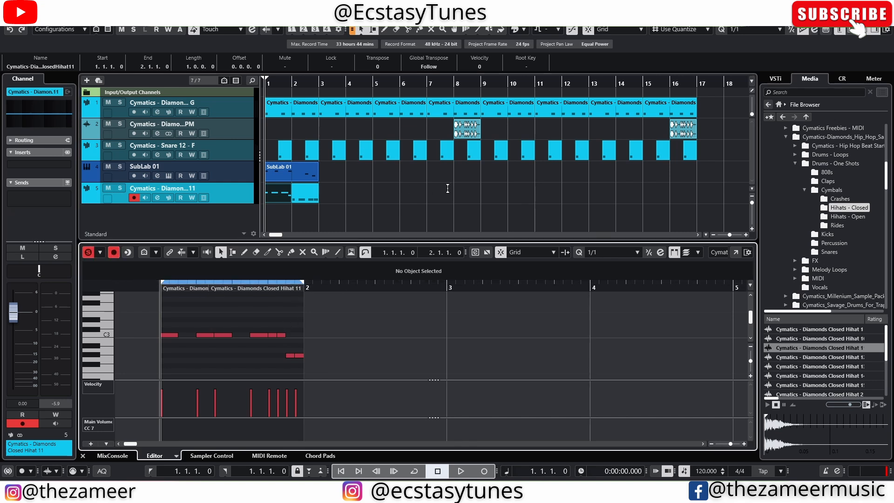
{"action": "left_click_drag", "start_coordinate": [481, 184], "coordinate": [503, 190]}
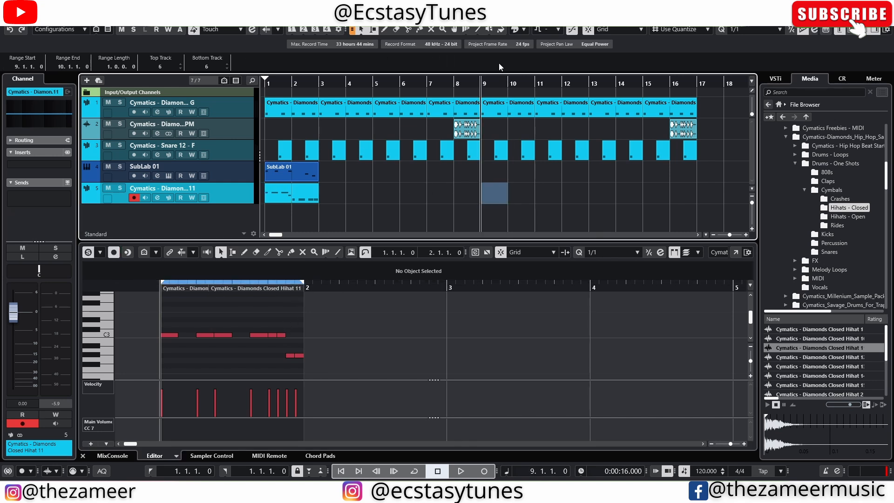
{"action": "key", "text": "space"}
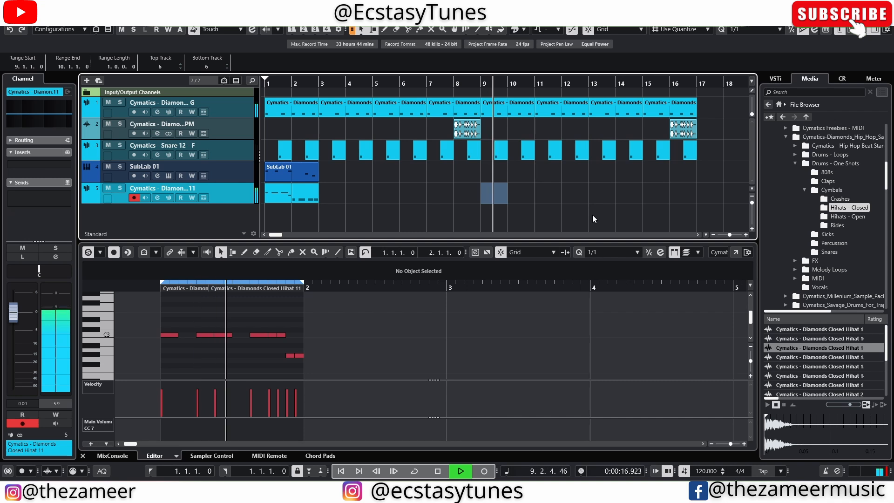
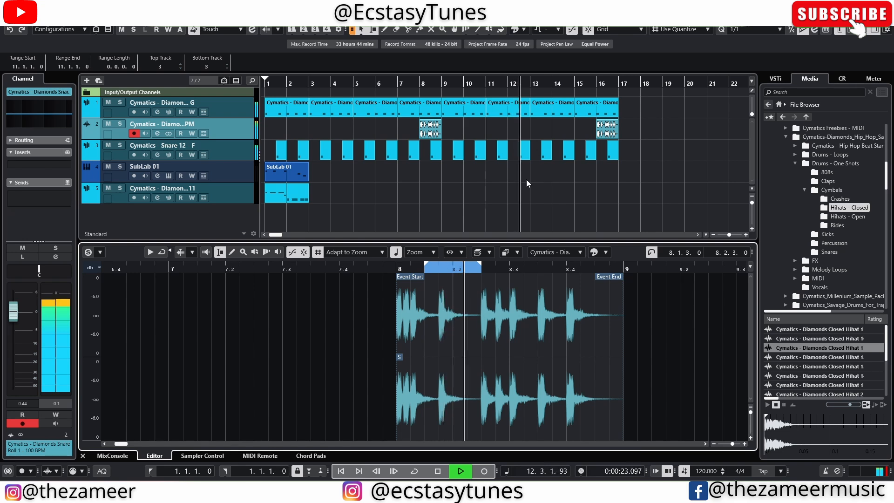
- Move the snare roll's independent loop to 8.2.3.0–8.3.3.0 and audition it with the project from bar 11
{"action": "key", "text": "space"}
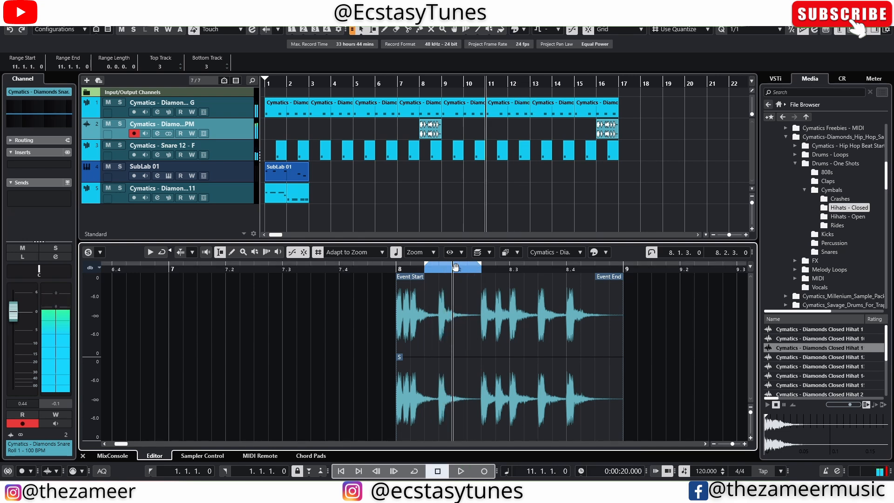
{"action": "left_click_drag", "start_coordinate": [475, 265], "coordinate": [531, 266]}
{"action": "key", "text": "space"}
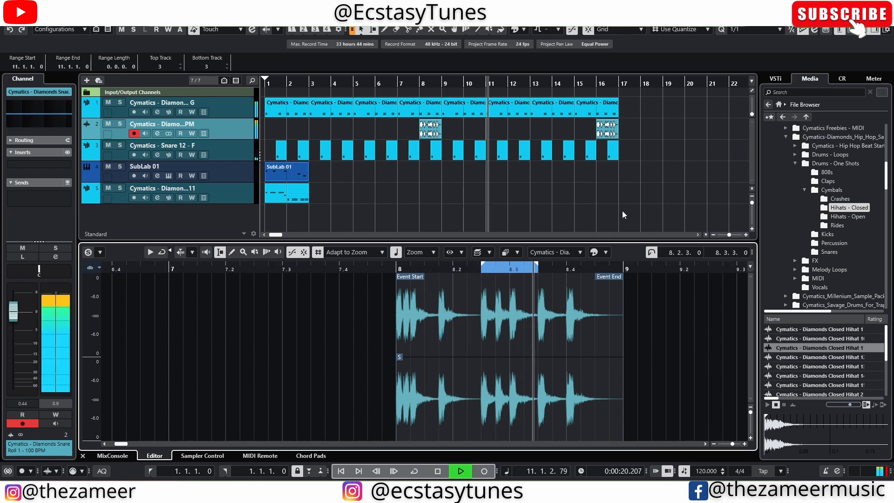
{"action": "key", "text": "space"}
{"action": "left_click", "coordinate": [594, 208]}
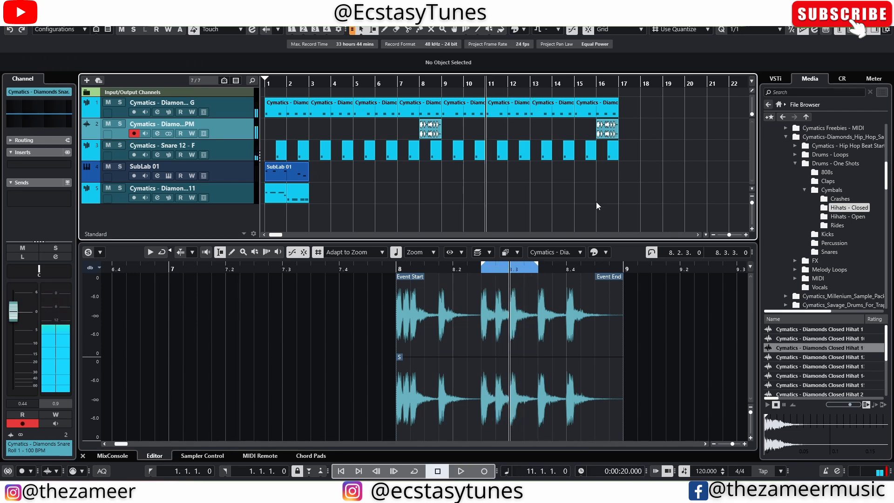
- Duplicate the snare roll event at bar 8 directly behind itself at bar 9
{"action": "scroll", "coordinate": [596, 202], "scroll_direction": "down", "scroll_amount": 2}
{"action": "scroll", "coordinate": [312, 196], "scroll_direction": "up", "scroll_amount": 4}
{"action": "scroll", "coordinate": [410, 186], "scroll_direction": "down", "scroll_amount": 2}
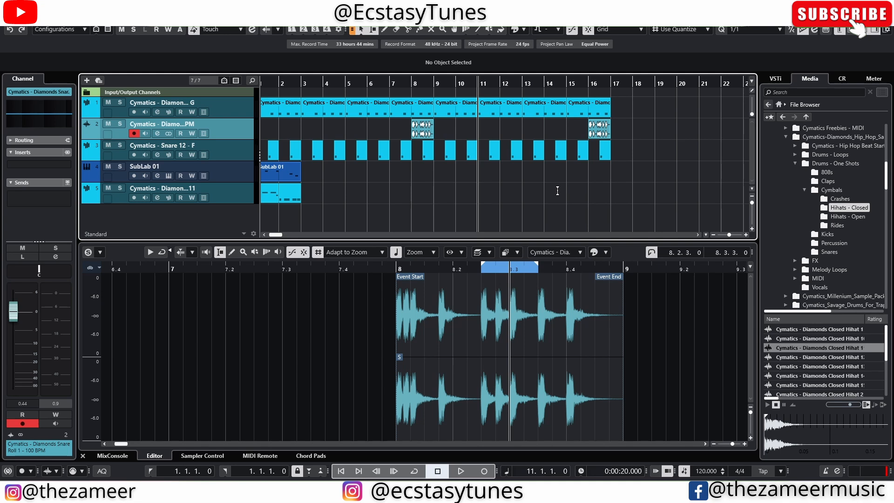
{"action": "left_click", "coordinate": [418, 139]}
{"action": "key", "text": "ctrl+d"}
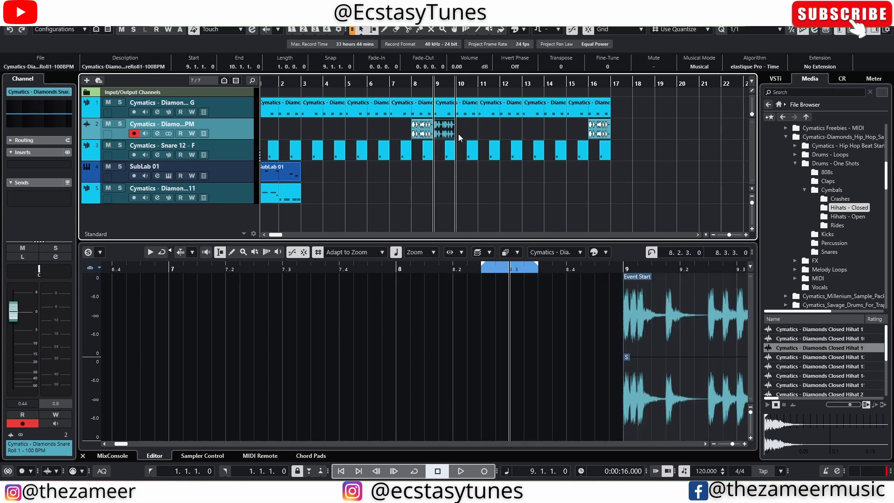
- Trim the duplicated snare roll to a short section from about 8.4.4.102 to 9.2.1.29
{"action": "scroll", "coordinate": [459, 133], "scroll_direction": "up", "scroll_amount": 2}
{"action": "left_click_drag", "start_coordinate": [409, 136], "coordinate": [375, 135]}
{"action": "scroll", "coordinate": [434, 135], "scroll_direction": "up", "scroll_amount": 3}
{"action": "scroll", "coordinate": [419, 140], "scroll_direction": "down", "scroll_amount": 5}
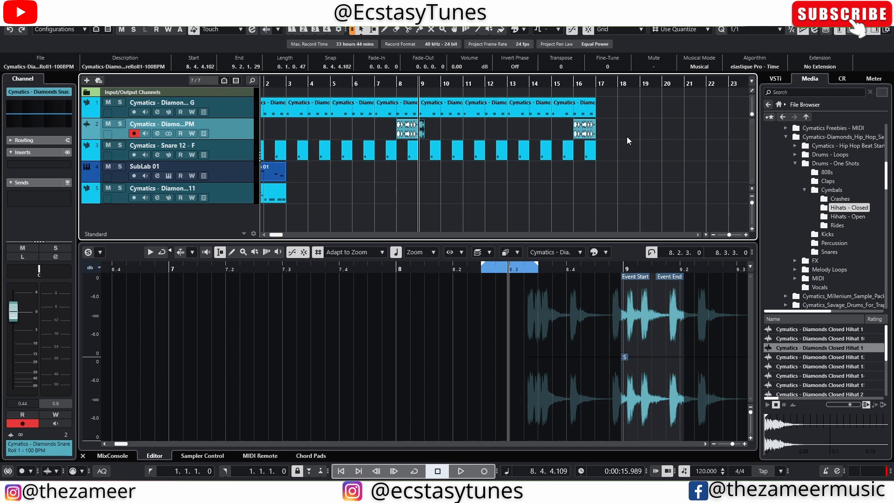
- Add one mono audio track below the closed hi-hat track
{"action": "scroll", "coordinate": [362, 200], "scroll_direction": "down", "scroll_amount": 3}
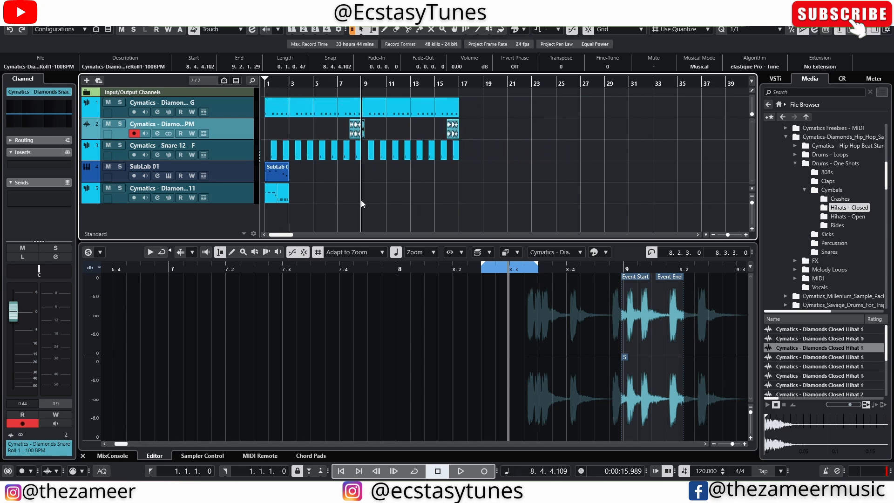
{"action": "left_click", "coordinate": [239, 197]}
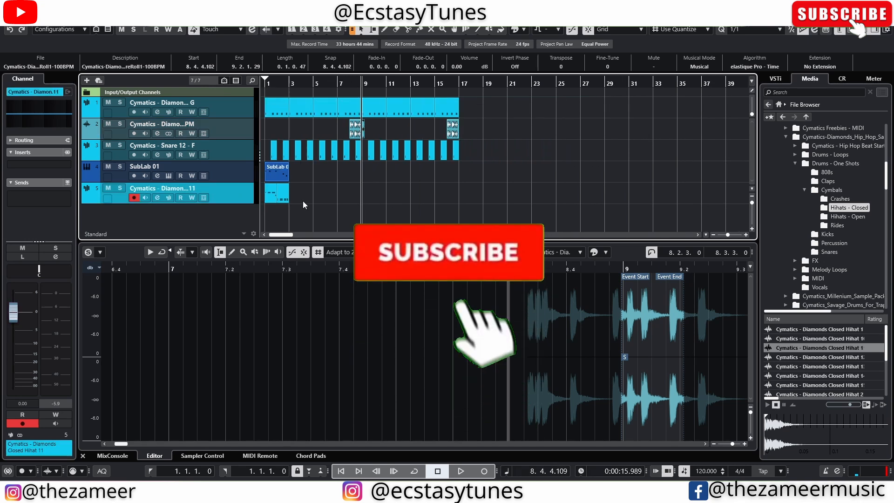
{"action": "right_click", "coordinate": [239, 193]}
{"action": "mouse_move", "coordinate": [279, 201]}
{"action": "left_click", "coordinate": [460, 201]}
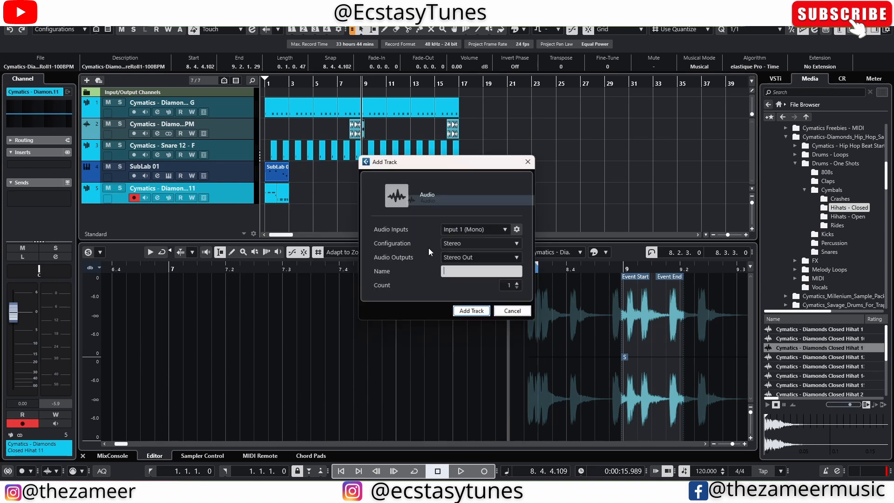
{"action": "left_click", "coordinate": [464, 243]}
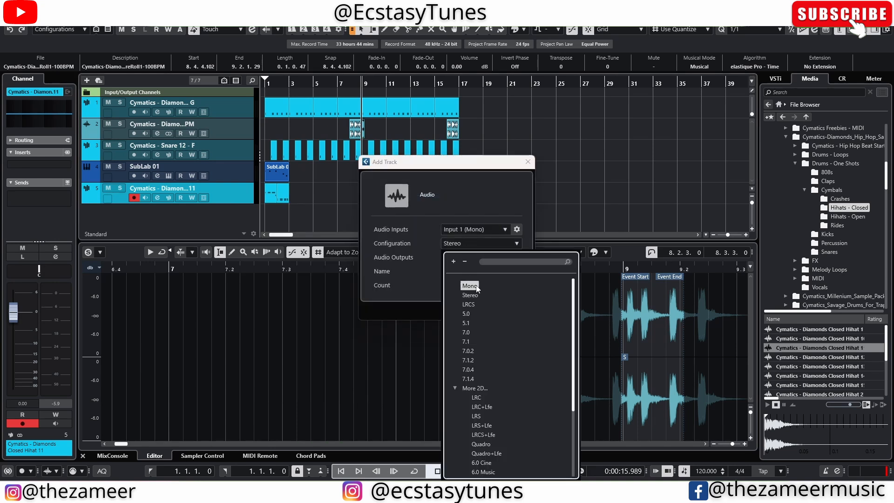
{"action": "left_click", "coordinate": [465, 286]}
{"action": "key", "text": "Return"}
- Record a take on the new Audio 01 track from the project start to just before bar 3
{"action": "left_click_drag", "start_coordinate": [274, 83], "coordinate": [310, 191]}
{"action": "key", "text": "g"}
{"action": "key", "text": "g"}
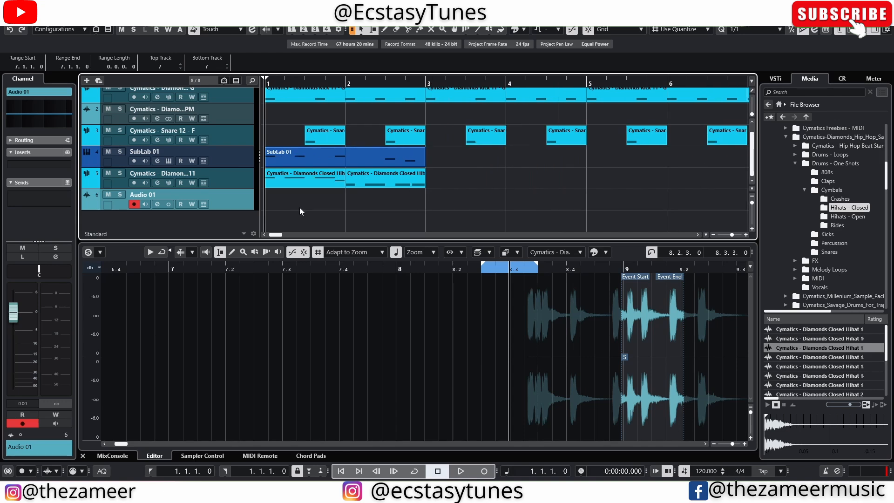
{"action": "key", "text": "KP_Multiply"}
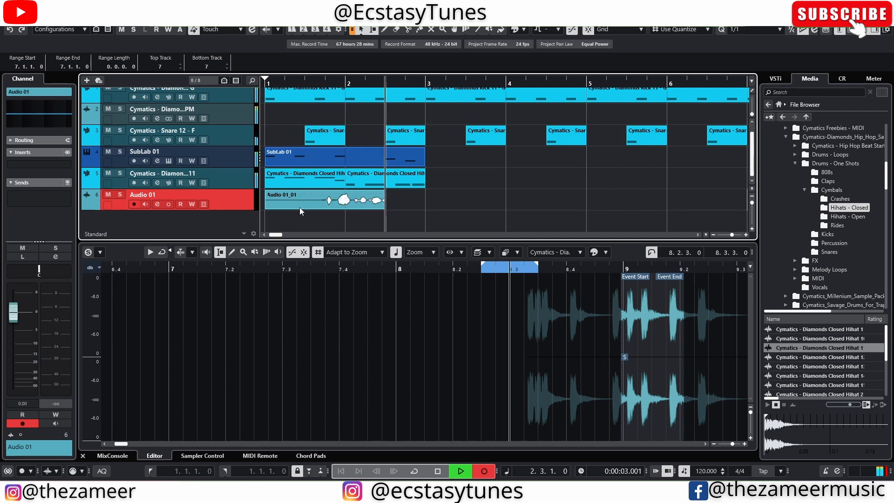
{"action": "key", "text": "space"}
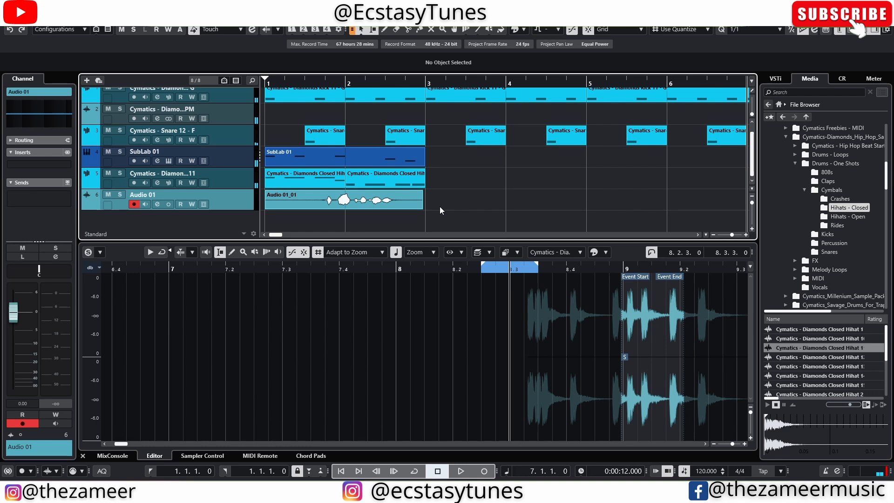
- Solo the Audio 01 track and play back the recorded take from the project start
{"action": "key", "text": "s"}
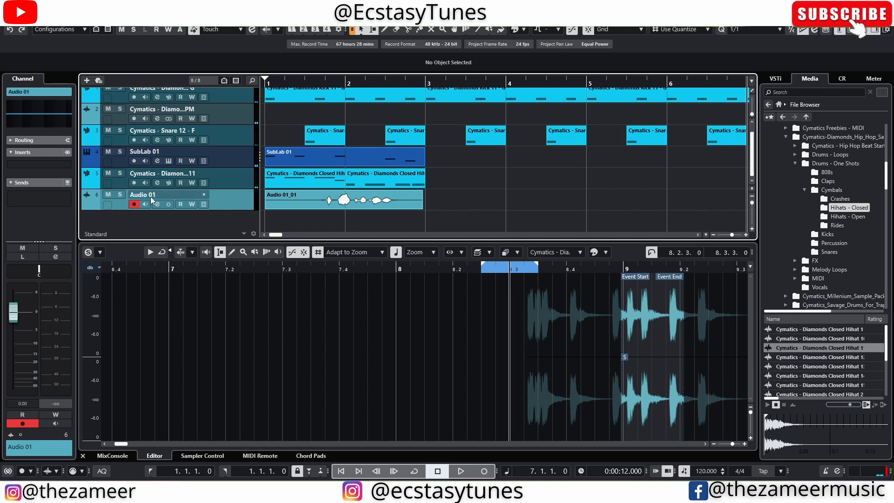
{"action": "key", "text": "space"}
{"action": "key", "text": "space"}
{"action": "left_click", "coordinate": [345, 196]}
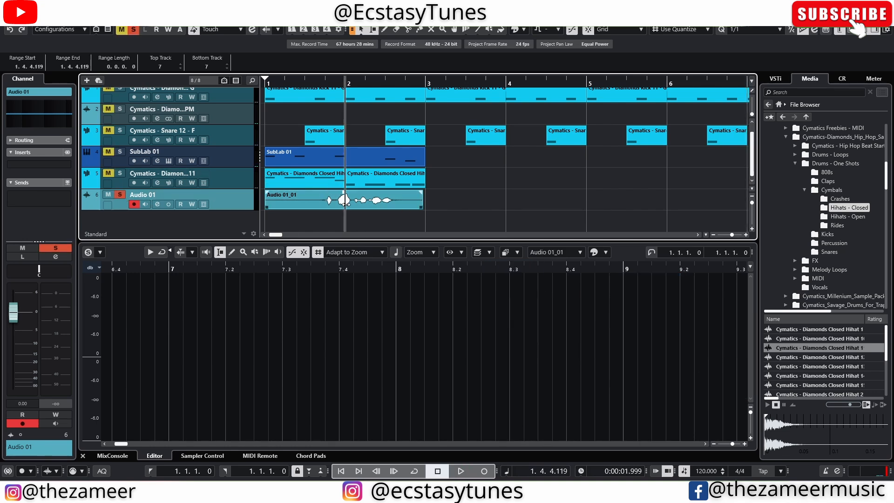
{"action": "key", "text": "space"}
{"action": "left_click", "coordinate": [379, 203]}
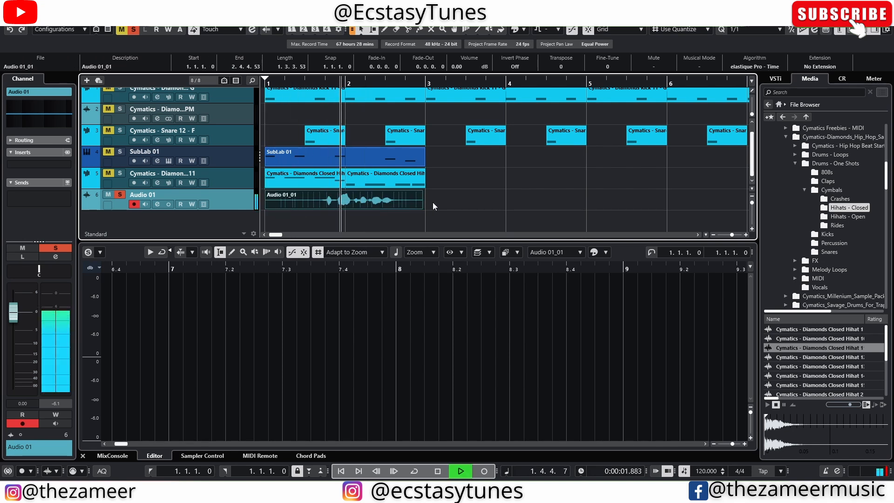
{"action": "key", "text": "space"}
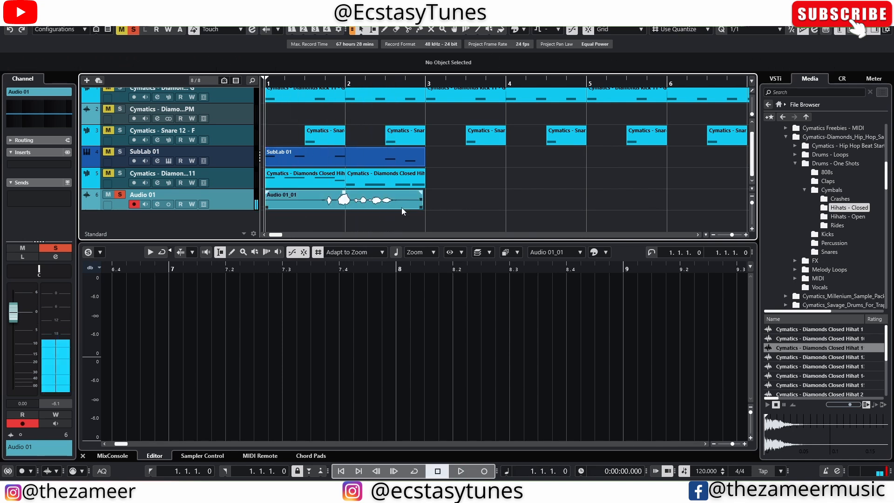
- Try to export the Stereo Out mixdown as an MP3 named Untitled1 with Create Audio Track after export, and close the export dialog
{"action": "scroll", "coordinate": [325, 210], "scroll_direction": "down", "scroll_amount": 3}
{"action": "scroll", "coordinate": [335, 210], "scroll_direction": "down", "scroll_amount": 2}
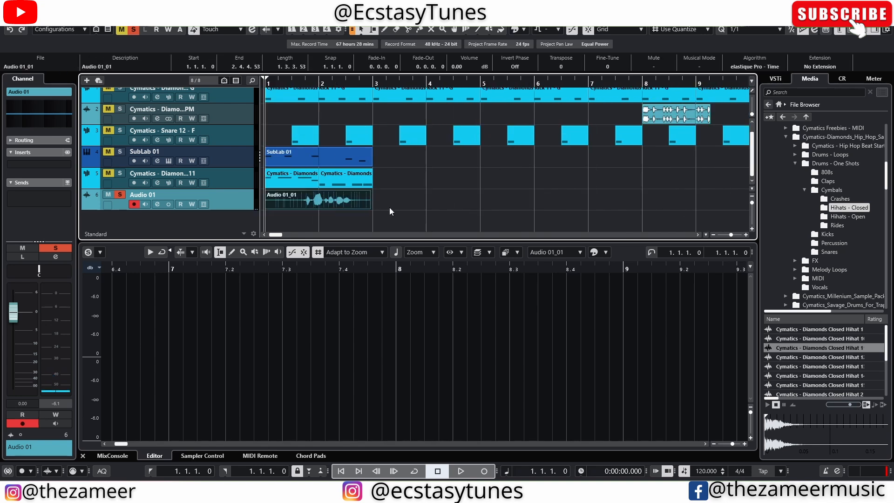
{"action": "left_click", "coordinate": [10, 20]}
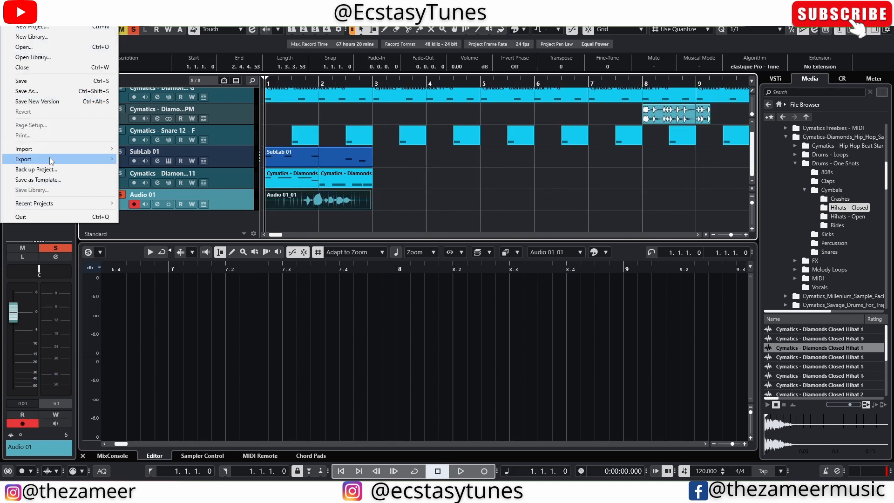
{"action": "left_click", "coordinate": [153, 159]}
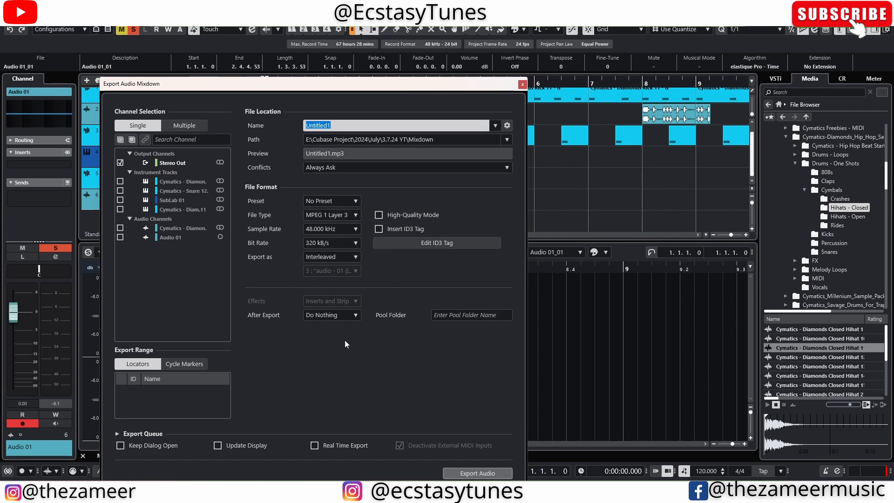
{"action": "left_click", "coordinate": [342, 318]}
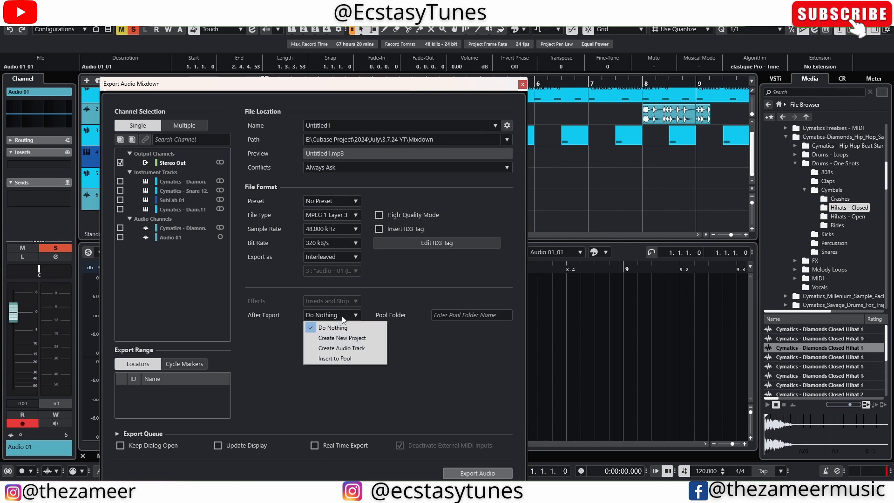
{"action": "left_click", "coordinate": [338, 350]}
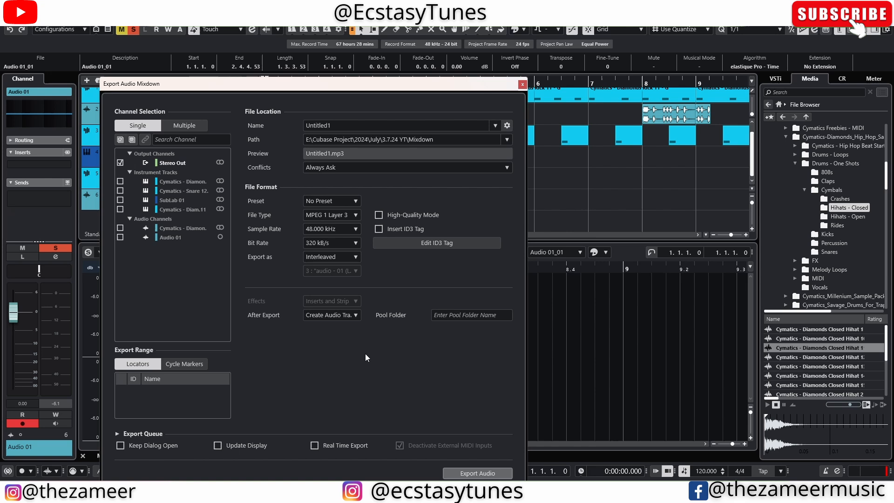
{"action": "left_click", "coordinate": [487, 471]}
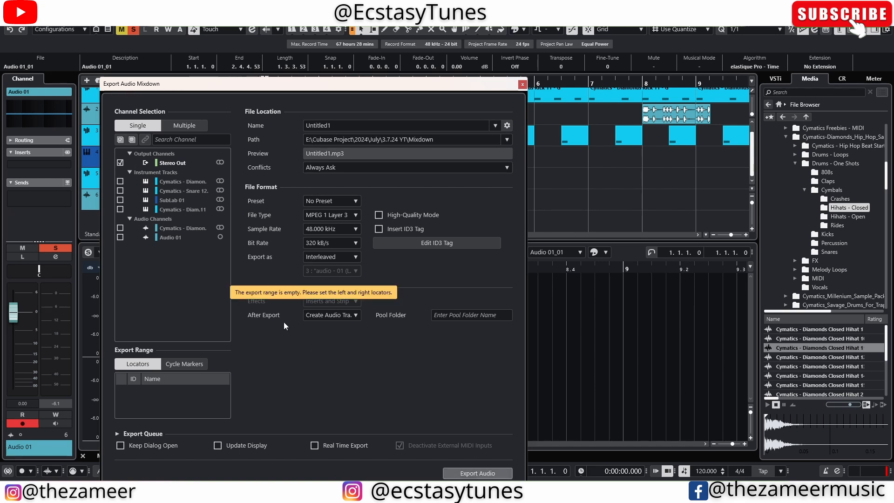
{"action": "left_click", "coordinate": [523, 84]}
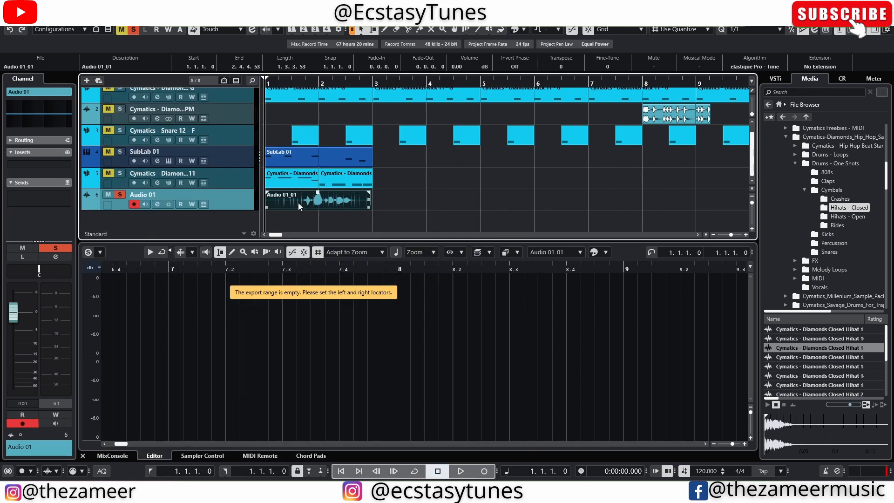
- Set the locators to the Audio 01 take and export the Stereo Out mixdown as the MP3 Untitled1 on a new audio track
{"action": "key", "text": "p"}
{"action": "left_click", "coordinate": [9, 21]}
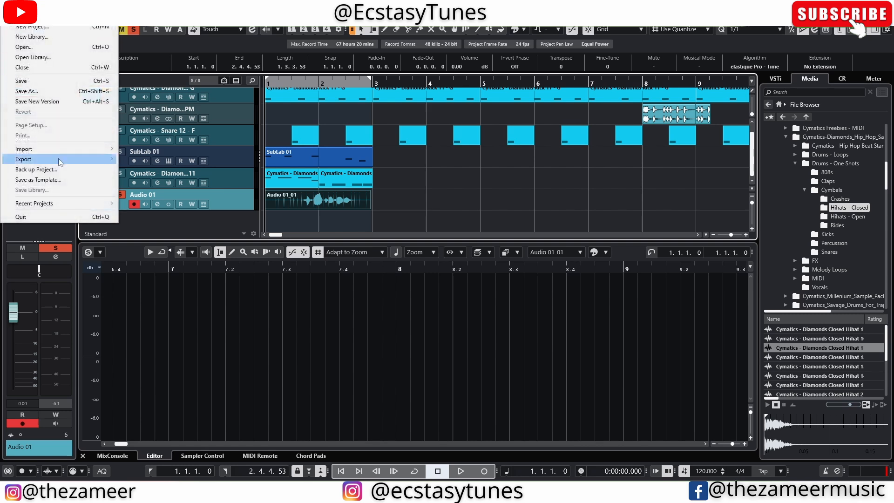
{"action": "left_click", "coordinate": [162, 160]}
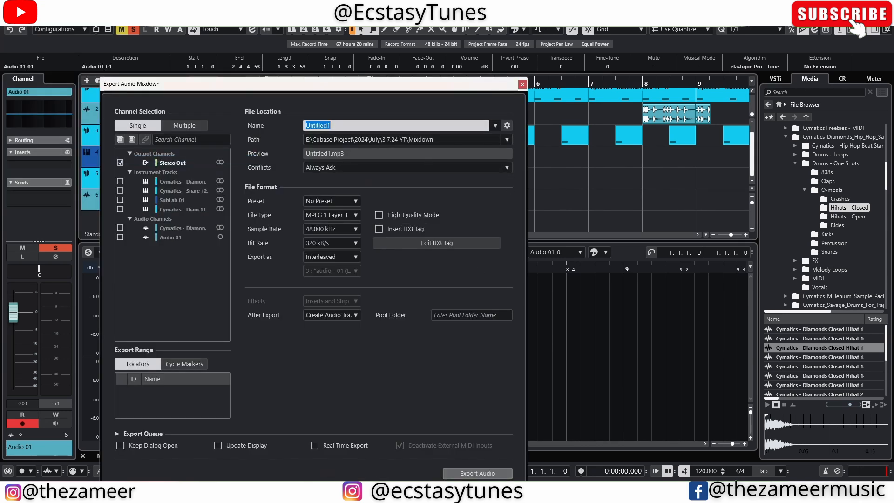
{"action": "left_click", "coordinate": [464, 475]}
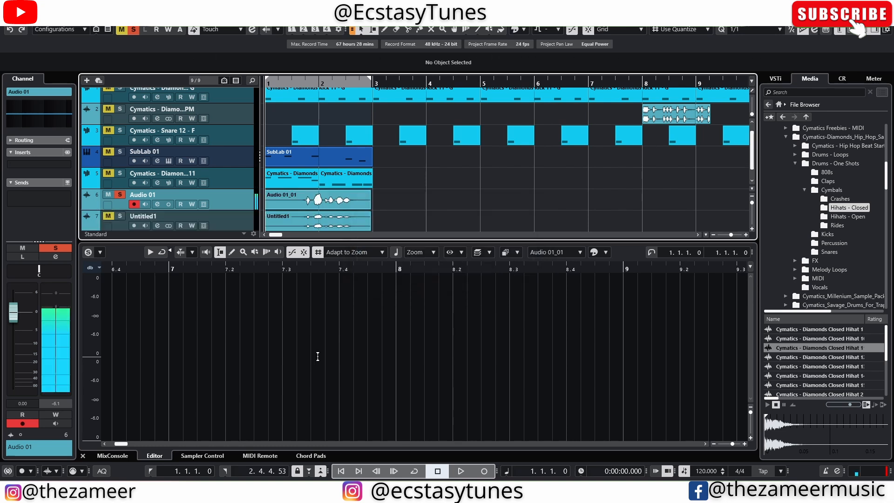
- Solo the exported Untitled1 track in place of Audio 01, play it from the project start, and turn its solo off
{"action": "scroll", "coordinate": [335, 199], "scroll_direction": "down", "scroll_amount": 1}
{"action": "left_click", "coordinate": [320, 181]}
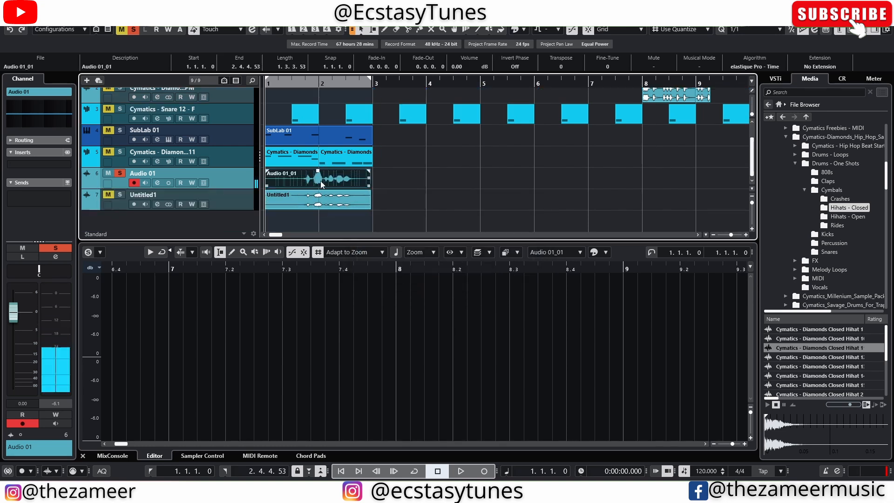
{"action": "left_click", "coordinate": [123, 174]}
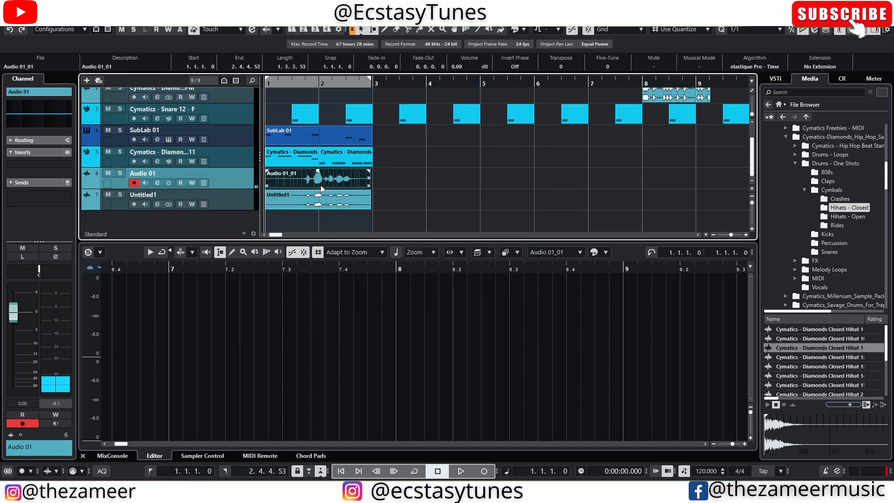
{"action": "left_click", "coordinate": [321, 205]}
{"action": "left_click", "coordinate": [120, 194]}
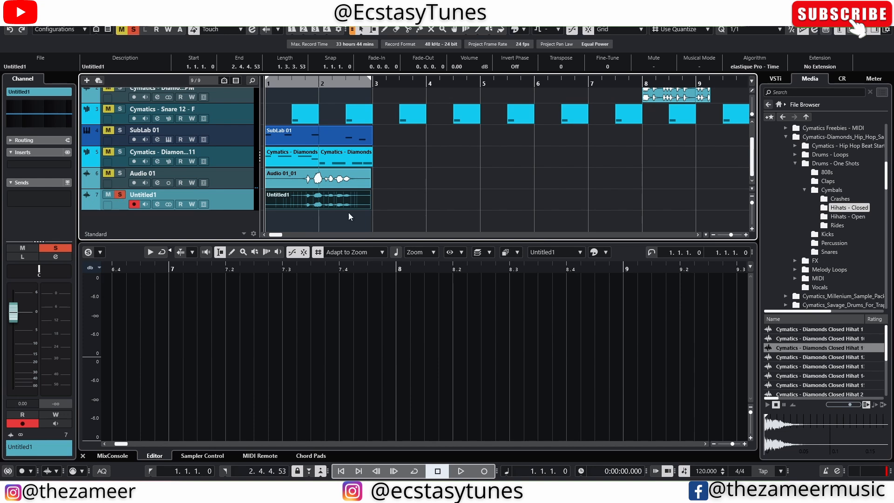
{"action": "key", "text": "space"}
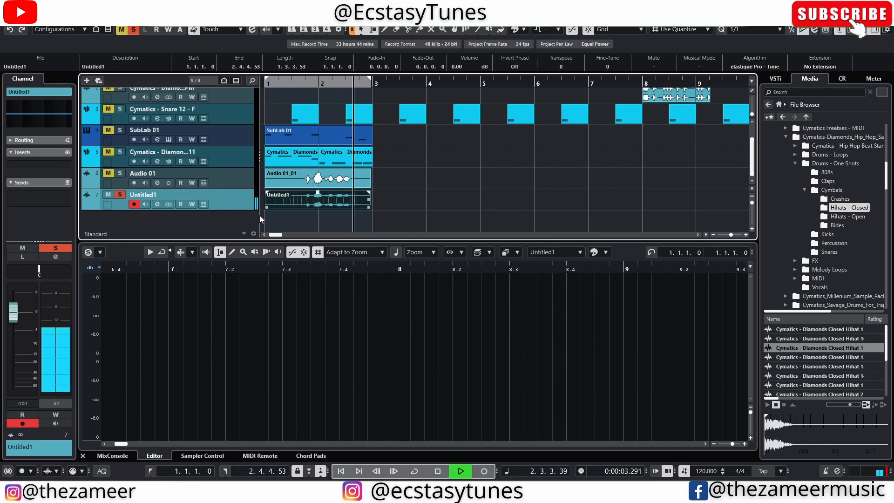
{"action": "key", "text": "space"}
{"action": "left_click", "coordinate": [120, 195]}
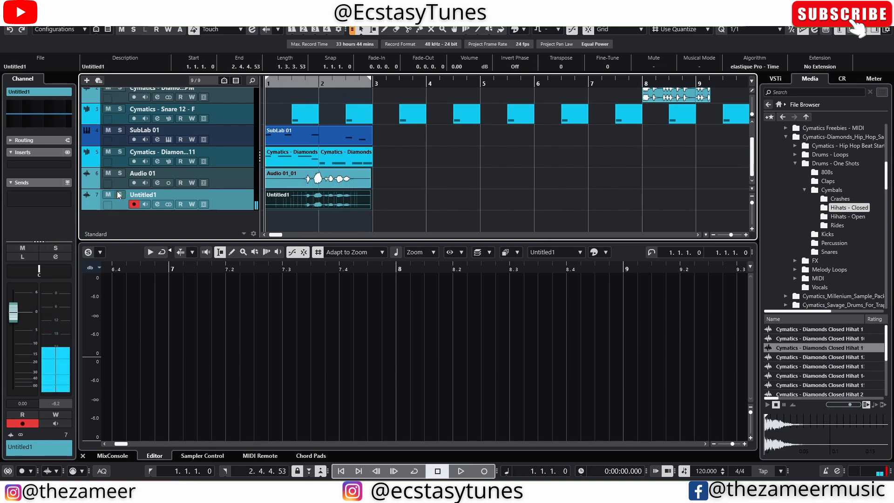
{"action": "left_click", "coordinate": [398, 206]}
{"action": "left_click", "coordinate": [348, 200]}
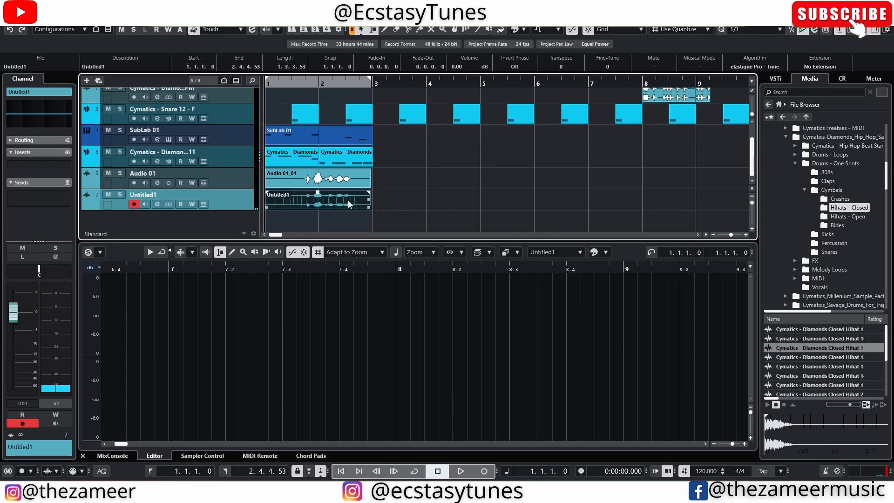
- Set up an audio mixdown export of the Audio 01 take using Multiple channel selection with only the Audio 01 channel included
{"action": "left_click", "coordinate": [322, 182]}
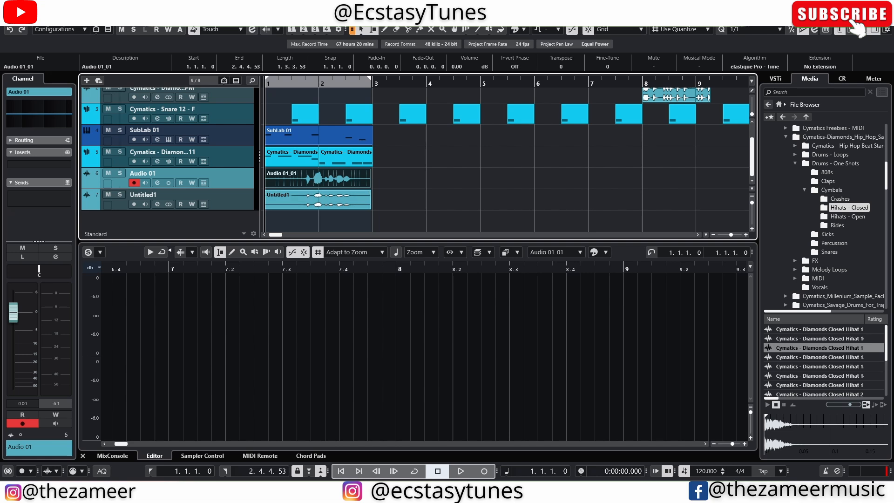
{"action": "left_click", "coordinate": [9, 18]}
{"action": "mouse_move", "coordinate": [45, 158]}
{"action": "left_click", "coordinate": [123, 159]}
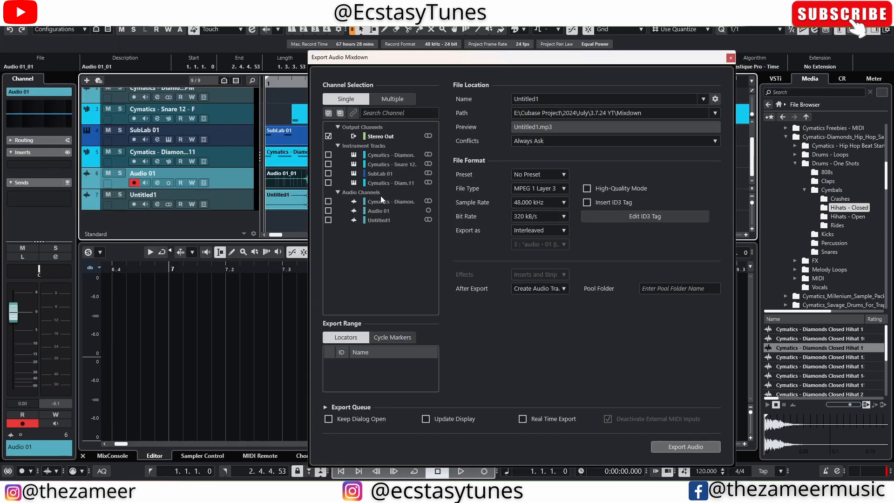
{"action": "left_click", "coordinate": [392, 100]}
{"action": "left_click", "coordinate": [329, 136]}
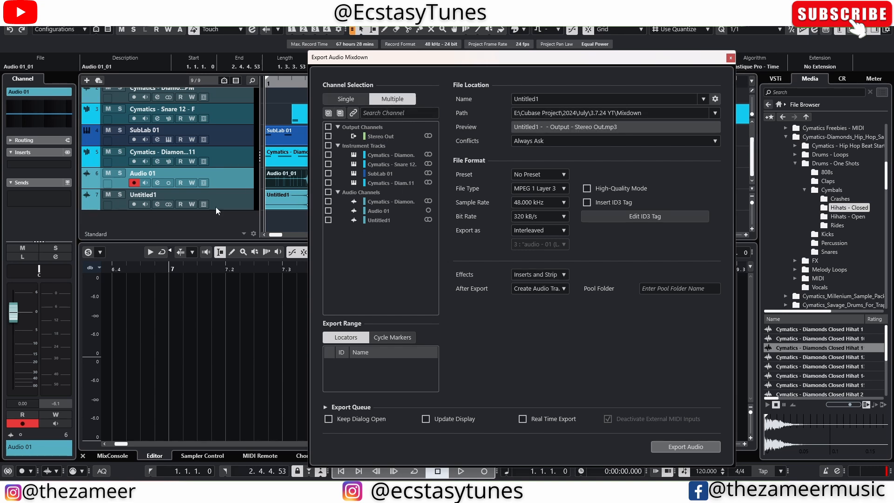
{"action": "left_click", "coordinate": [328, 210]}
- Set the export effects to Disabled (DRY) and export the Audio 01 channel to a new audio track
{"action": "left_click", "coordinate": [521, 275]}
{"action": "left_click", "coordinate": [548, 297]}
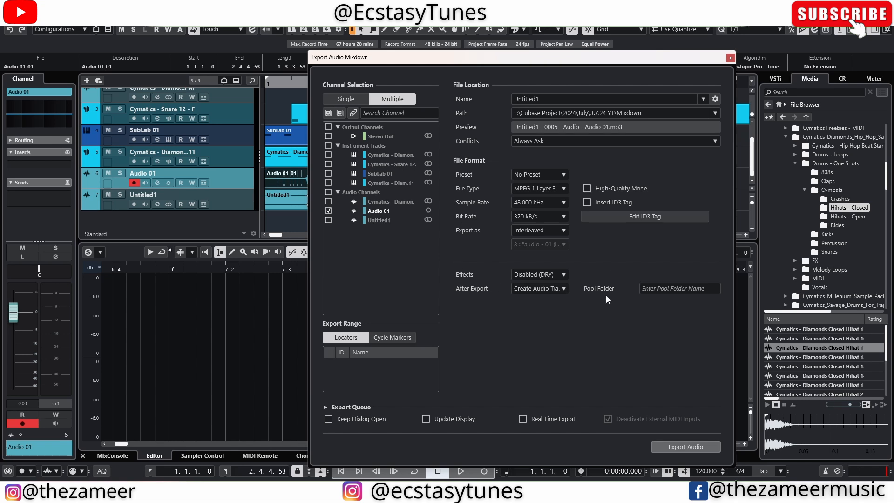
{"action": "left_click", "coordinate": [691, 449]}
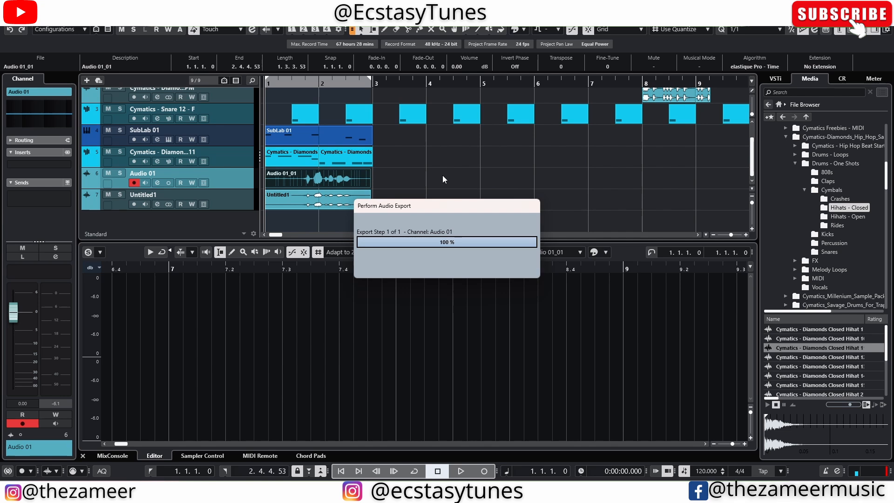
- Move the exported mono Untitled1 - 0006 track above the stereo Untitled1 track, directly below Audio 01
{"action": "left_click", "coordinate": [314, 207]}
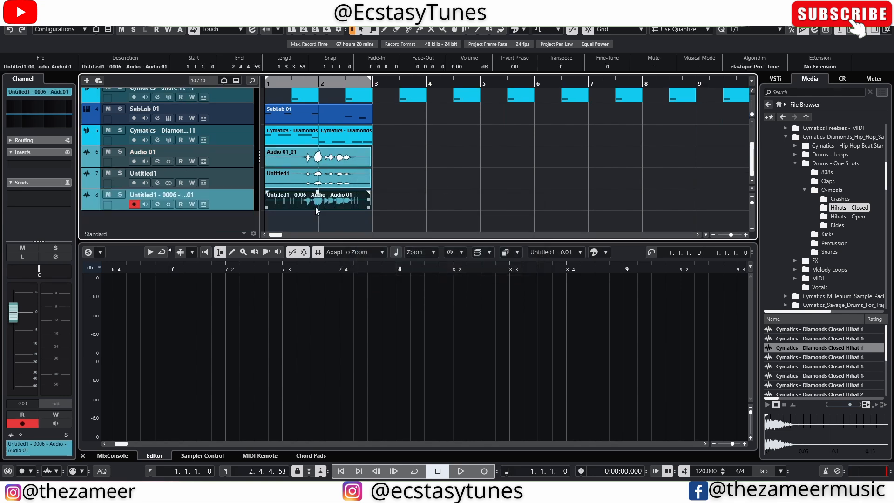
{"action": "left_click", "coordinate": [332, 180]}
{"action": "left_click", "coordinate": [343, 158]}
{"action": "left_click", "coordinate": [343, 205]}
{"action": "left_click_drag", "start_coordinate": [247, 202], "coordinate": [244, 178]}
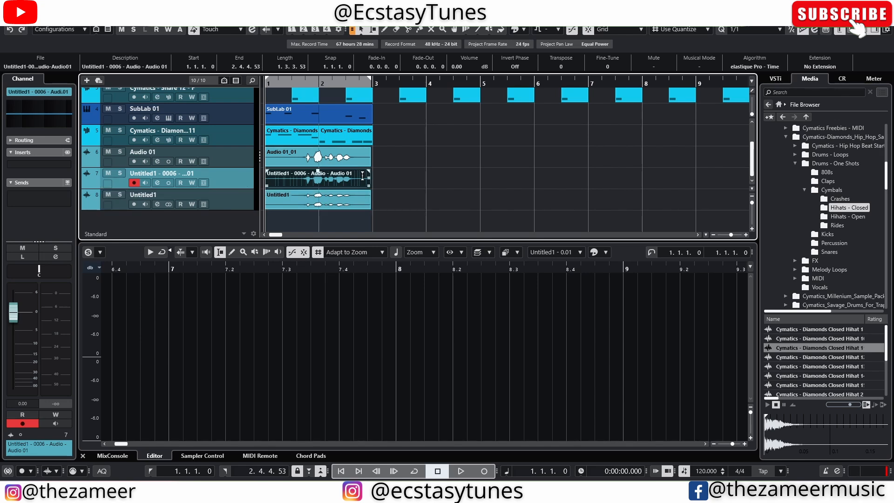
- Compare the mono channel export with the original Audio 01 take and the stereo Untitled1 mixdown
{"action": "left_click", "coordinate": [348, 163]}
{"action": "left_click", "coordinate": [339, 182]}
{"action": "left_click", "coordinate": [353, 111]}
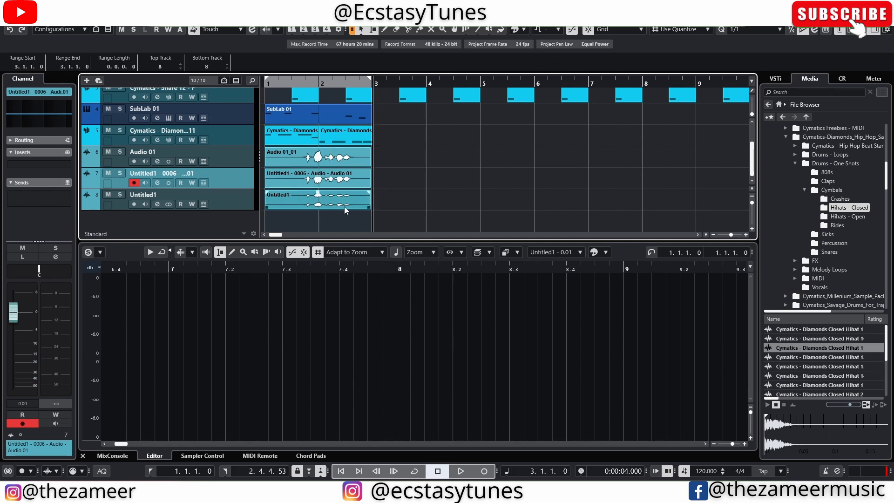
{"action": "left_click", "coordinate": [339, 206]}
{"action": "left_click", "coordinate": [305, 198]}
{"action": "left_click", "coordinate": [345, 206]}
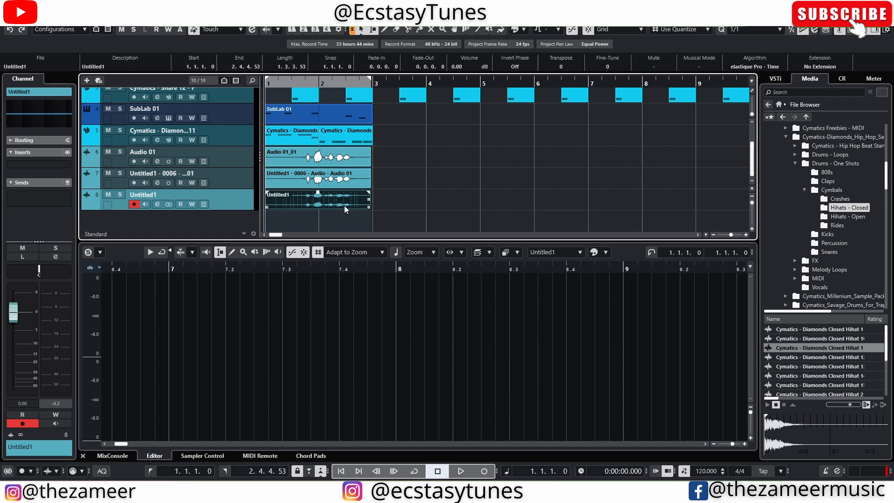
{"action": "left_click", "coordinate": [330, 185]}
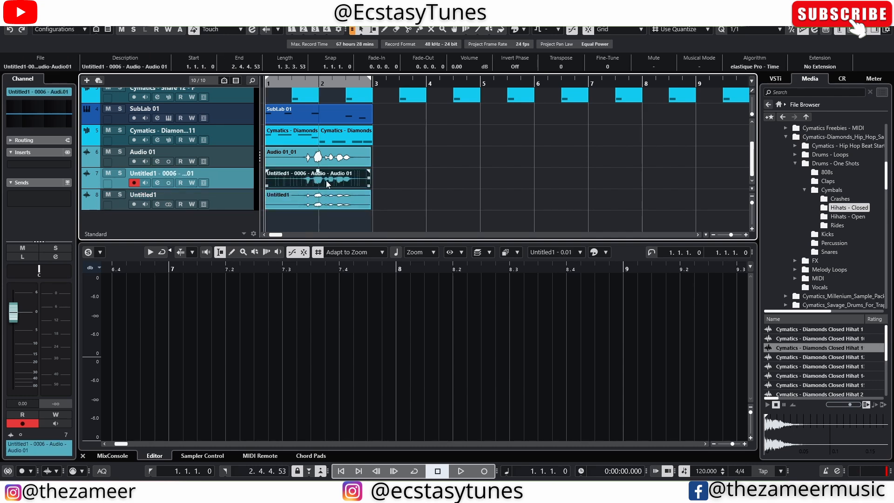
{"action": "left_click_drag", "start_coordinate": [299, 177], "coordinate": [362, 177]}
{"action": "left_click", "coordinate": [408, 183]}
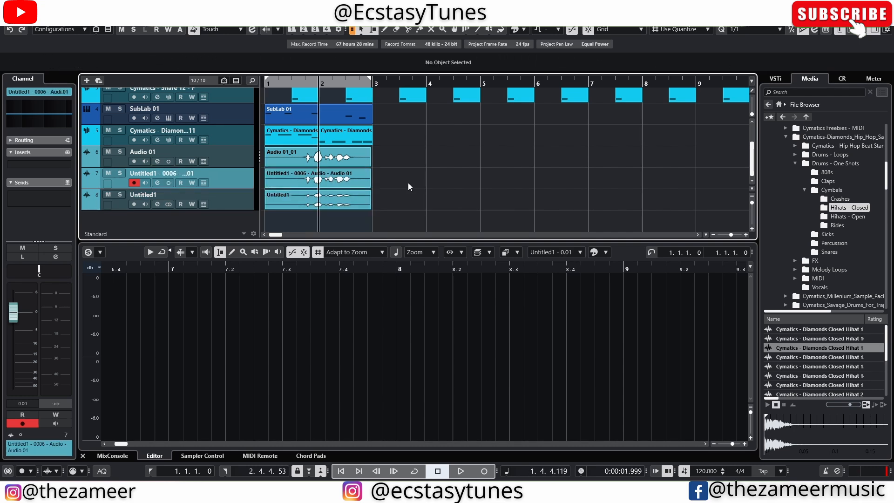
{"action": "left_click", "coordinate": [440, 185]}
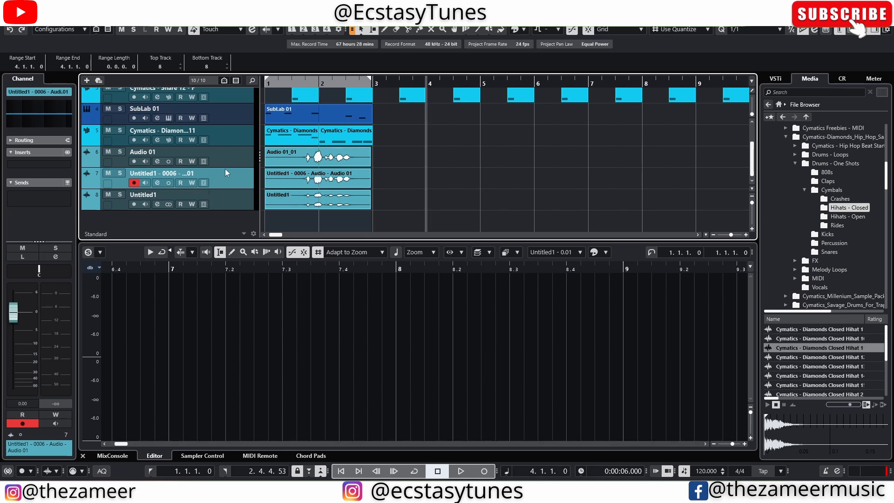
{"action": "left_click", "coordinate": [219, 158]}
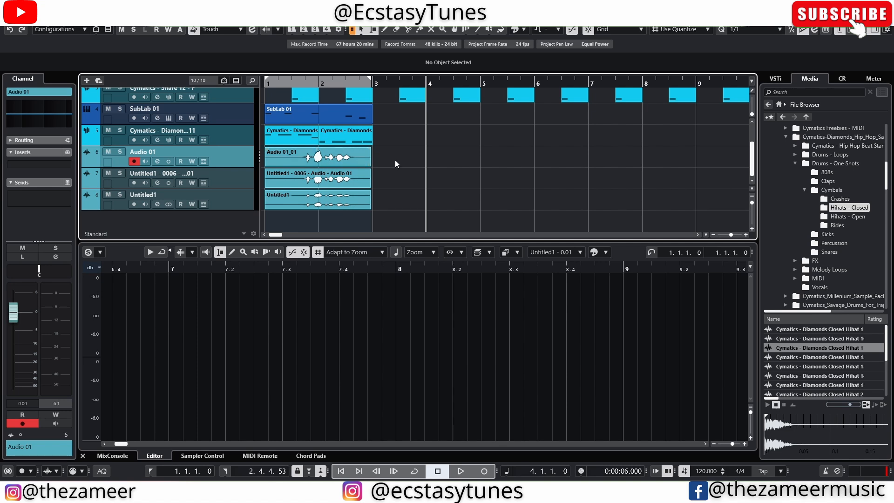
{"action": "left_click_drag", "start_coordinate": [395, 160], "coordinate": [329, 210]}
{"action": "left_click", "coordinate": [457, 200]}
{"action": "left_click_drag", "start_coordinate": [385, 163], "coordinate": [334, 214]}
{"action": "left_click", "coordinate": [429, 203]}
{"action": "key", "text": "Down"}
{"action": "key", "text": "Down"}
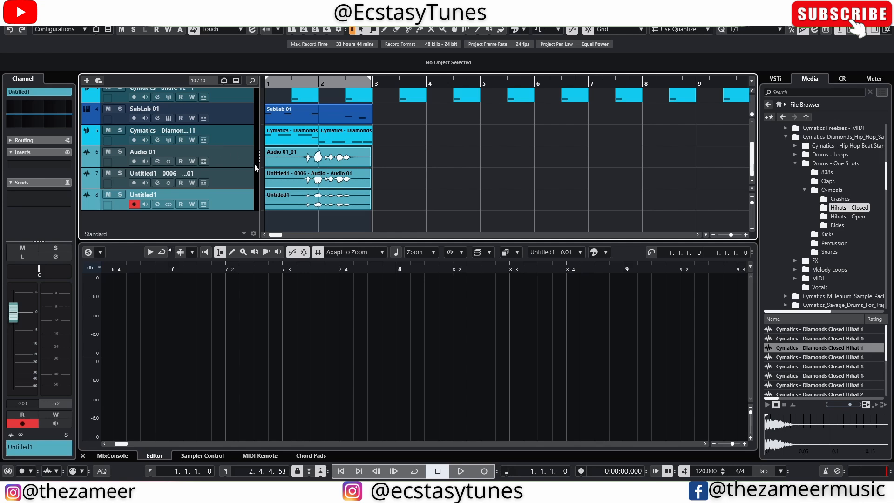
- Examine the output routing options in the Audio 01 channel settings and close the settings
{"action": "left_click", "coordinate": [159, 155]}
{"action": "left_click", "coordinate": [158, 161]}
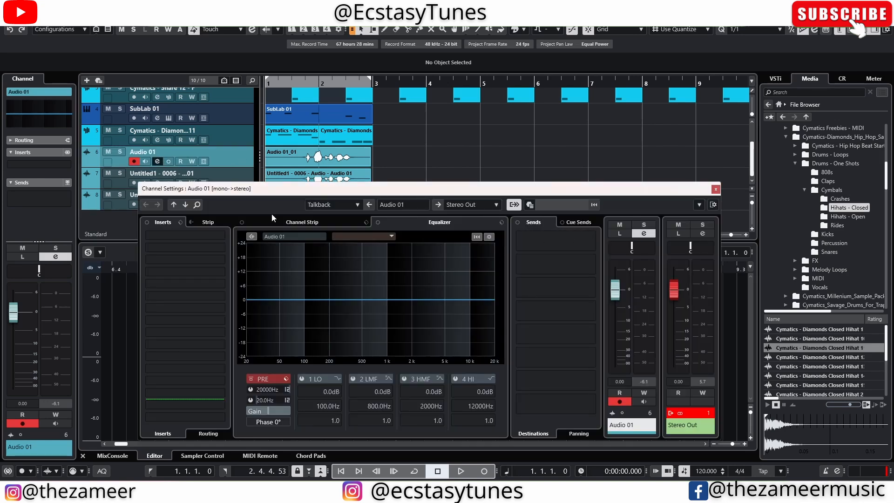
{"action": "left_click", "coordinate": [450, 207]}
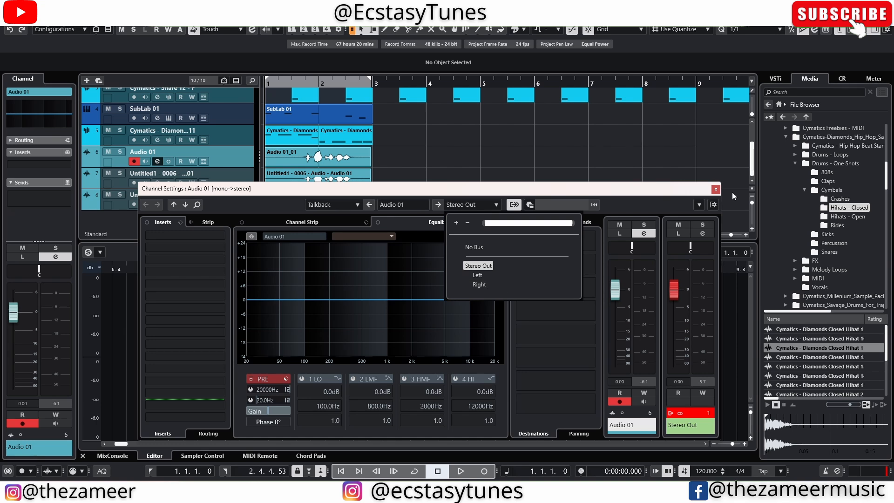
{"action": "left_click", "coordinate": [676, 190]}
{"action": "left_click", "coordinate": [715, 188]}
{"action": "left_click", "coordinate": [535, 180]}
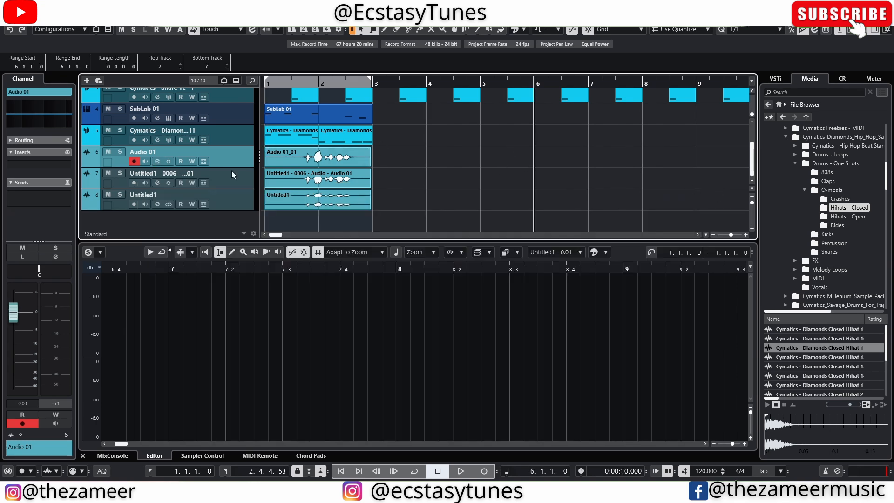
- Add a stereo group channel named Vocal to the selected Audio 01 track, created outside any folder and routed to Stereo Out
{"action": "right_click", "coordinate": [228, 157]}
{"action": "mouse_move", "coordinate": [289, 163]}
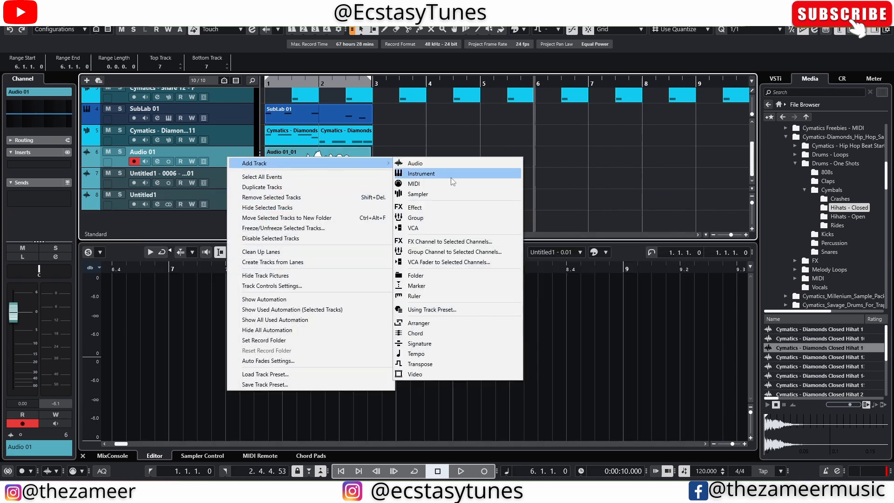
{"action": "left_click", "coordinate": [464, 253]}
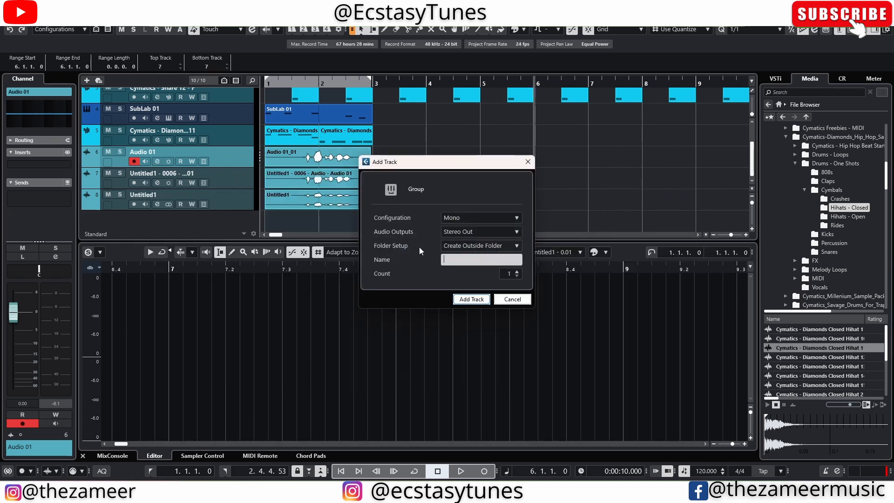
{"action": "left_click", "coordinate": [459, 220]}
{"action": "left_click", "coordinate": [481, 269]}
{"action": "type", "text": "Vocal"}
{"action": "key", "text": "Return"}
- Check the Audio 01 output routing to the Vocal group in its channel settings and close the settings
{"action": "left_click", "coordinate": [275, 161]}
{"action": "key", "text": "e"}
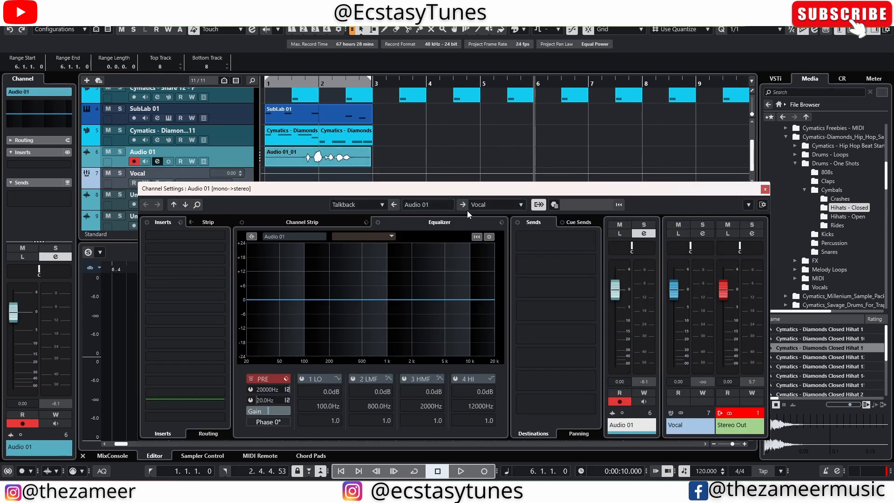
{"action": "left_click", "coordinate": [479, 207]}
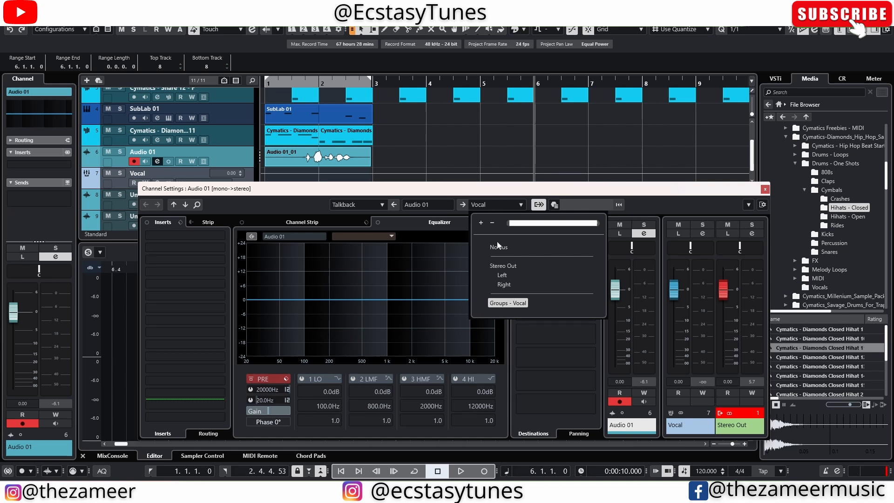
{"action": "left_click", "coordinate": [767, 188]}
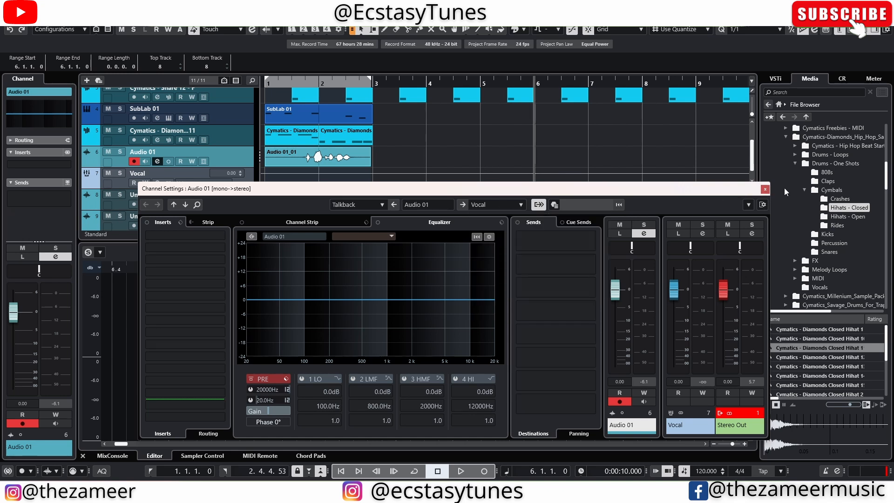
{"action": "left_click", "coordinate": [766, 189]}
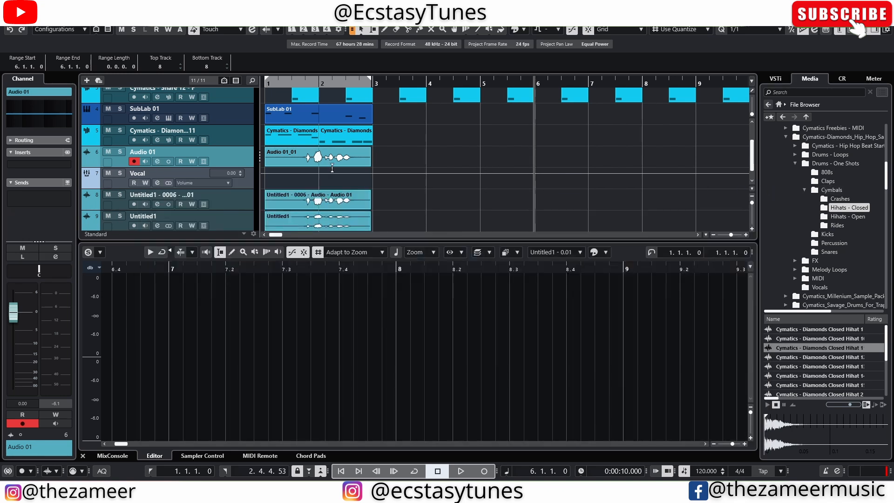
- Add a stereo group channel named bass, created outside any folder and routed to Stereo Out
{"action": "scroll", "coordinate": [443, 204], "scroll_direction": "down", "scroll_amount": 1}
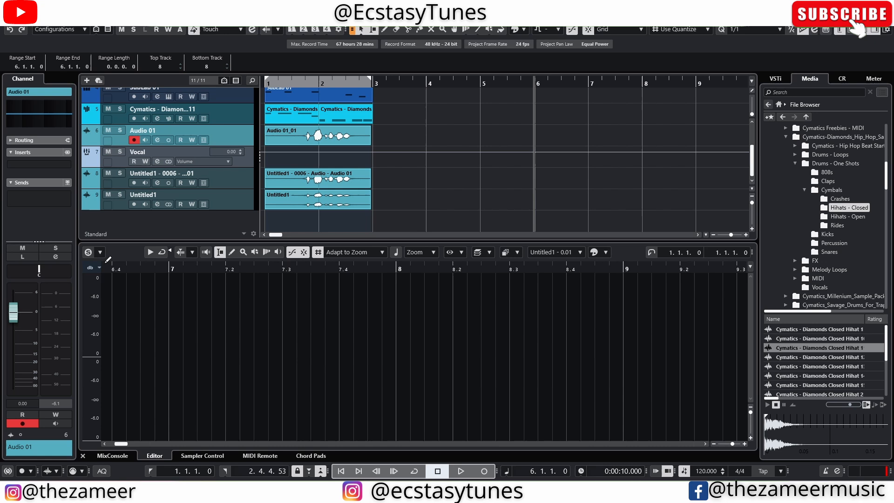
{"action": "right_click", "coordinate": [205, 222]}
{"action": "left_click", "coordinate": [228, 226]}
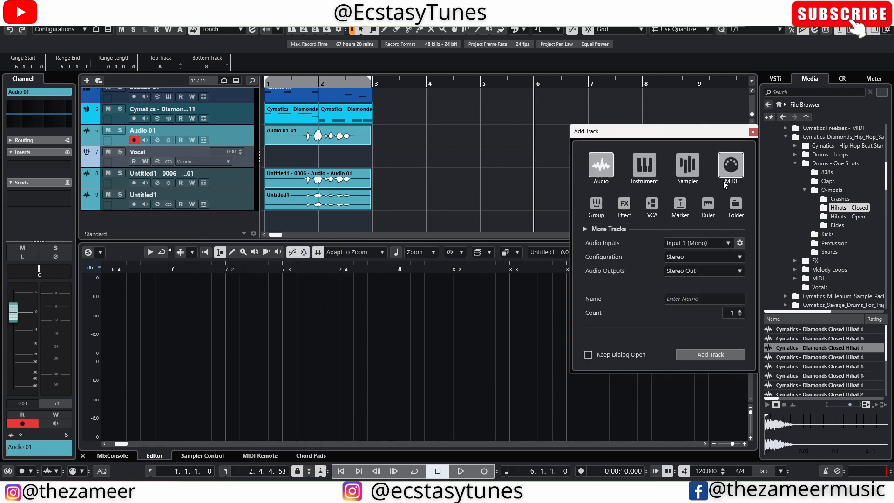
{"action": "left_click", "coordinate": [596, 204]}
{"action": "type", "text": "b"}
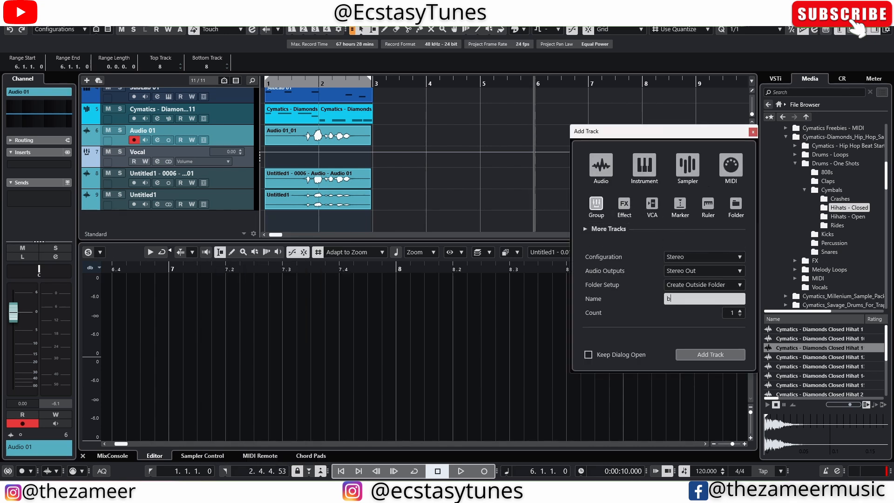
{"action": "type", "text": "ass"}
{"action": "key", "text": "Return"}
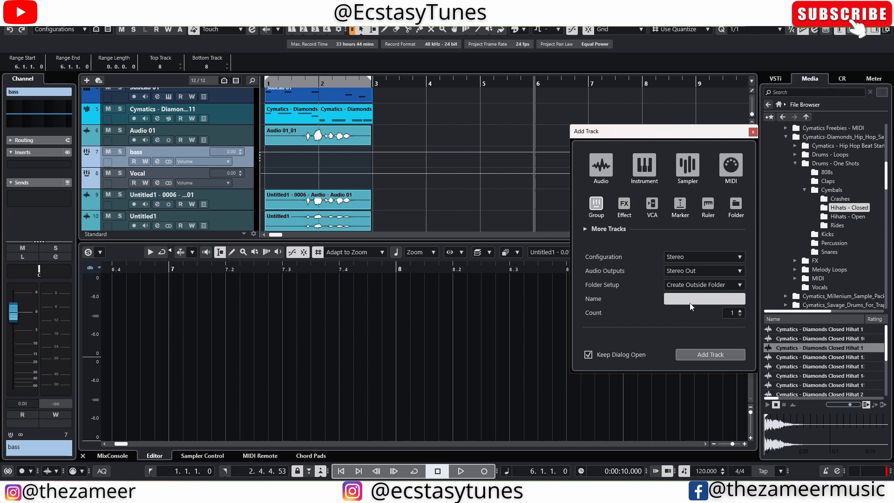
- Add another stereo group channel named Drum, also outside any folder and routed to Stereo Out
{"action": "left_click", "coordinate": [691, 306]}
{"action": "type", "text": "Drum"}
{"action": "left_click", "coordinate": [729, 354]}
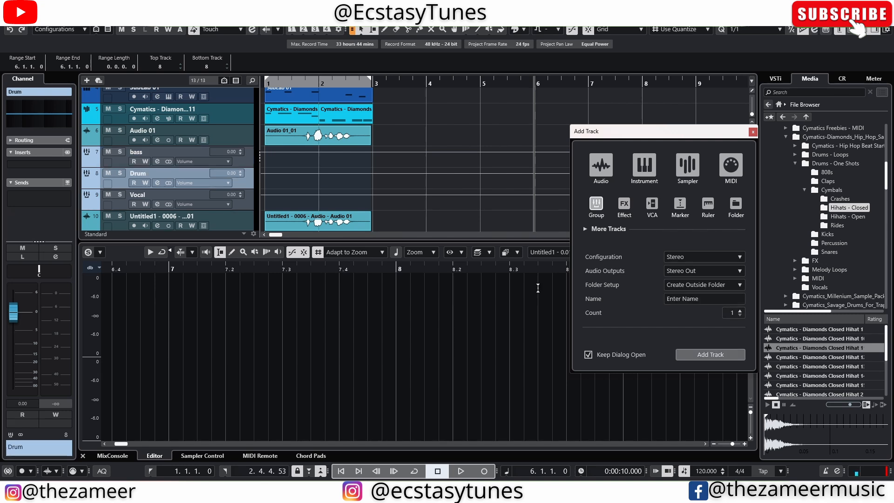
- Add an active send from Audio 01 to the bass group in its channel settings and lower its level to about -4.23 dB
{"action": "scroll", "coordinate": [421, 167], "scroll_direction": "down", "scroll_amount": 2}
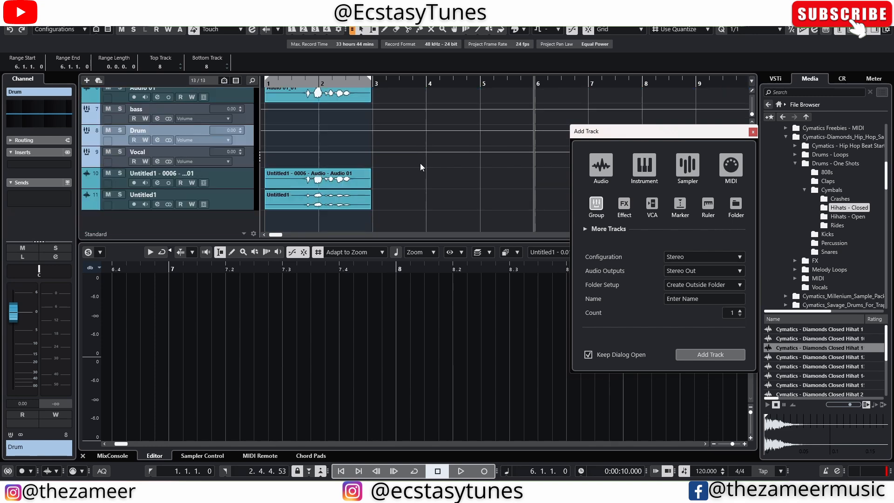
{"action": "scroll", "coordinate": [421, 166], "scroll_direction": "up", "scroll_amount": 3}
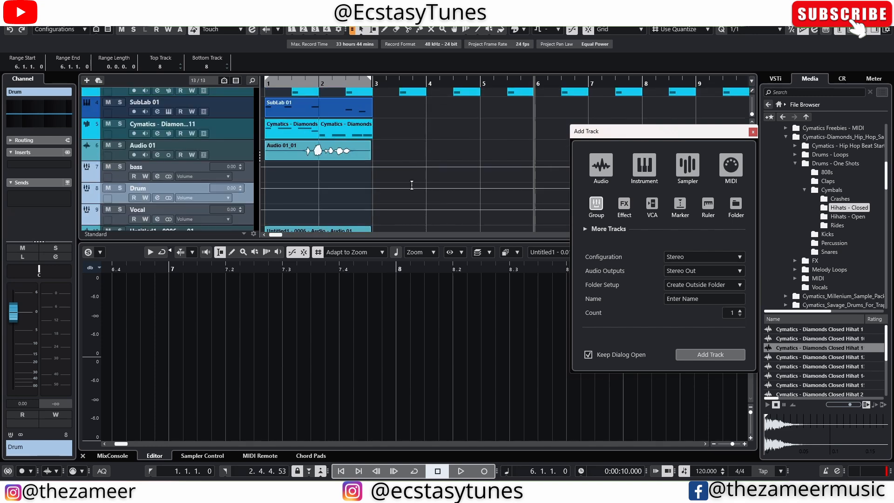
{"action": "scroll", "coordinate": [411, 184], "scroll_direction": "down", "scroll_amount": 2}
{"action": "scroll", "coordinate": [401, 182], "scroll_direction": "up", "scroll_amount": 2}
{"action": "left_click", "coordinate": [228, 160]}
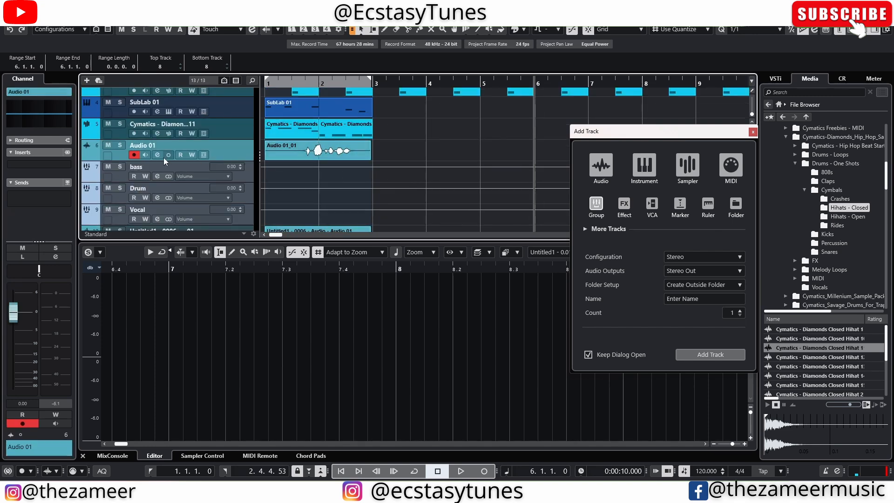
{"action": "left_click", "coordinate": [157, 155]}
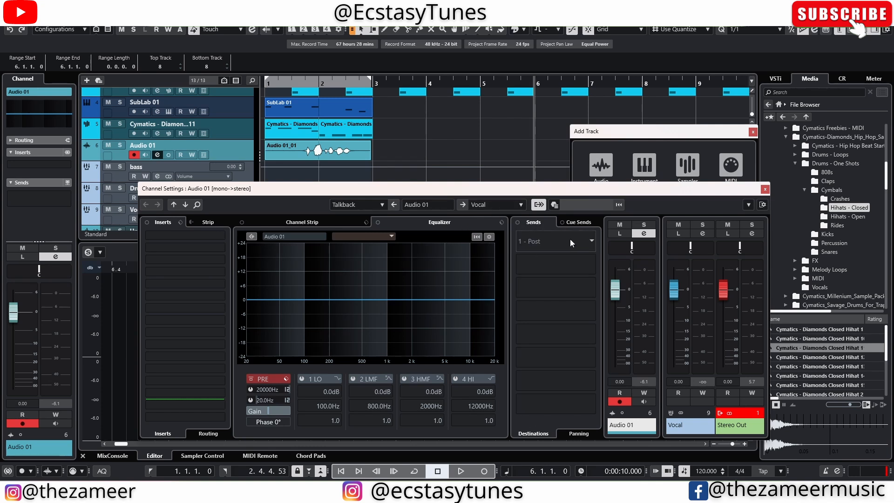
{"action": "left_click", "coordinate": [572, 242]}
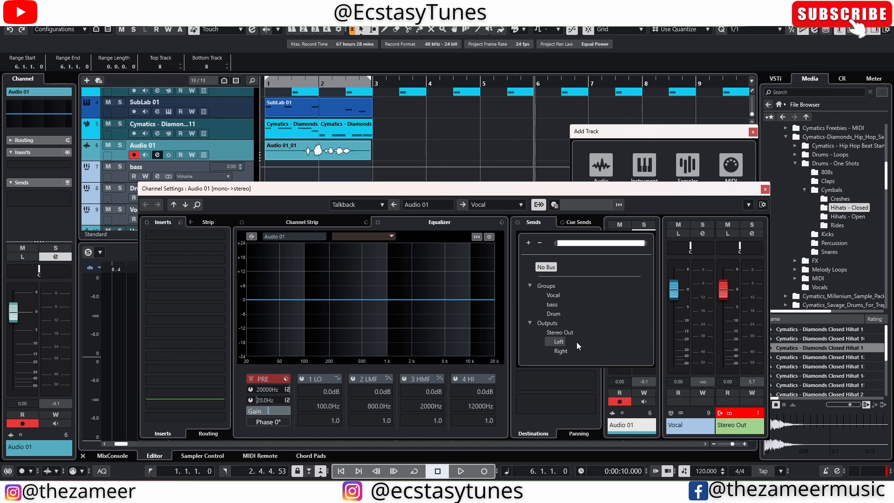
{"action": "left_click", "coordinate": [553, 304]}
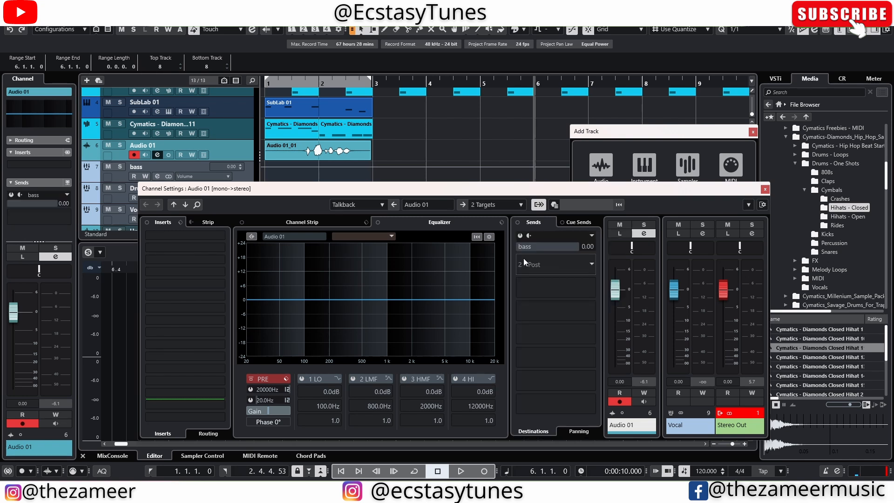
{"action": "left_click", "coordinate": [520, 236]}
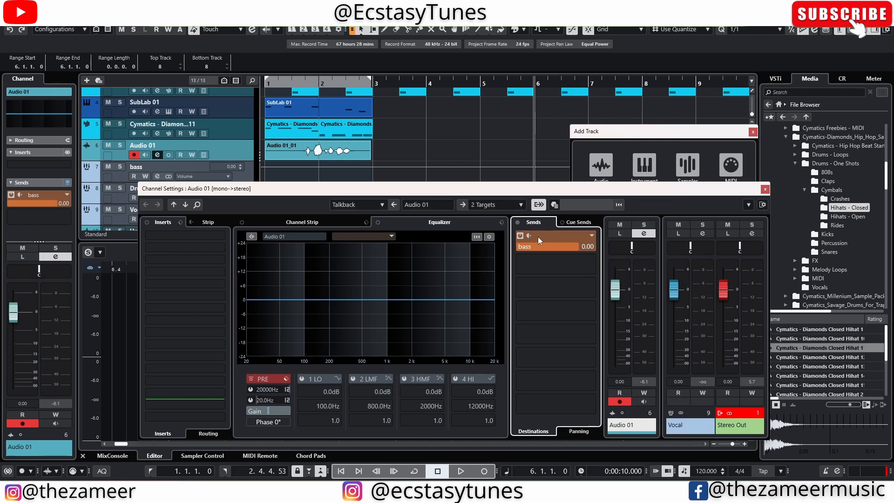
{"action": "mouse_move", "coordinate": [552, 248]}
{"action": "left_mouse_down"}
{"action": "mouse_move", "coordinate": [558, 251]}
{"action": "mouse_move", "coordinate": [547, 254]}
{"action": "left_mouse_up"}
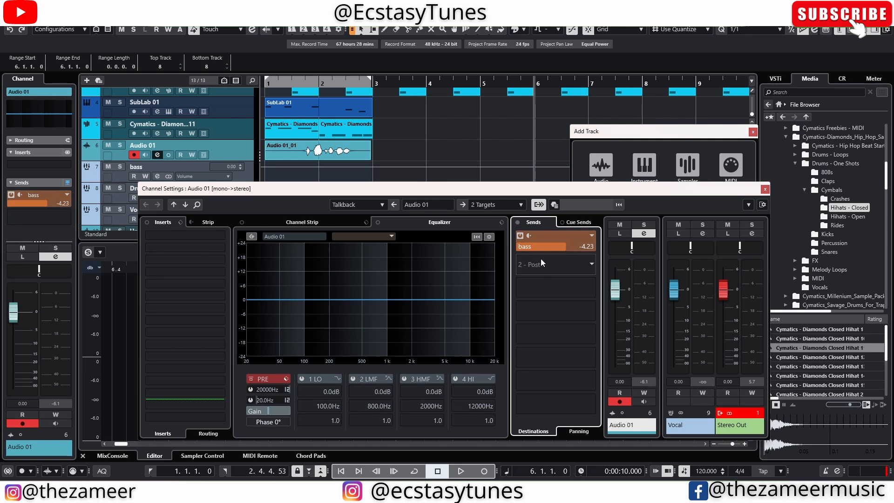
- Add an active second send to the Drum group at about -9.84 dB and set the bass send to about -9.07 dB
{"action": "left_click", "coordinate": [541, 263]}
{"action": "left_click", "coordinate": [554, 336]}
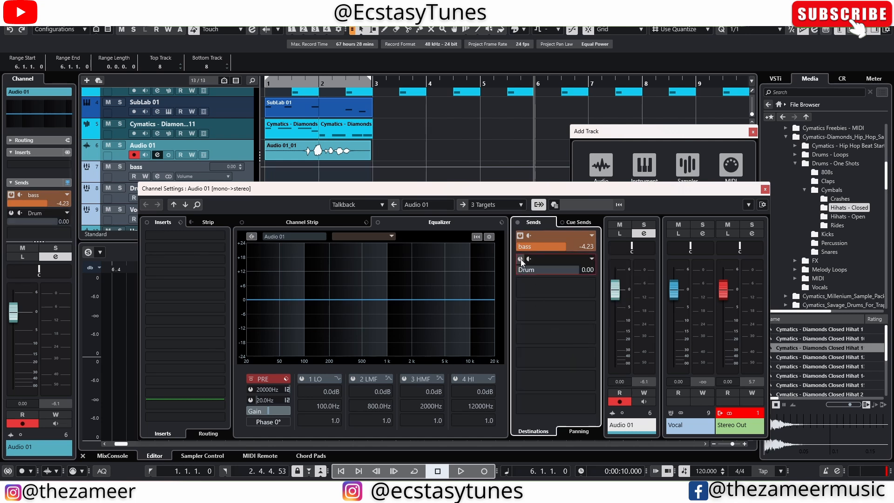
{"action": "left_click", "coordinate": [520, 259]}
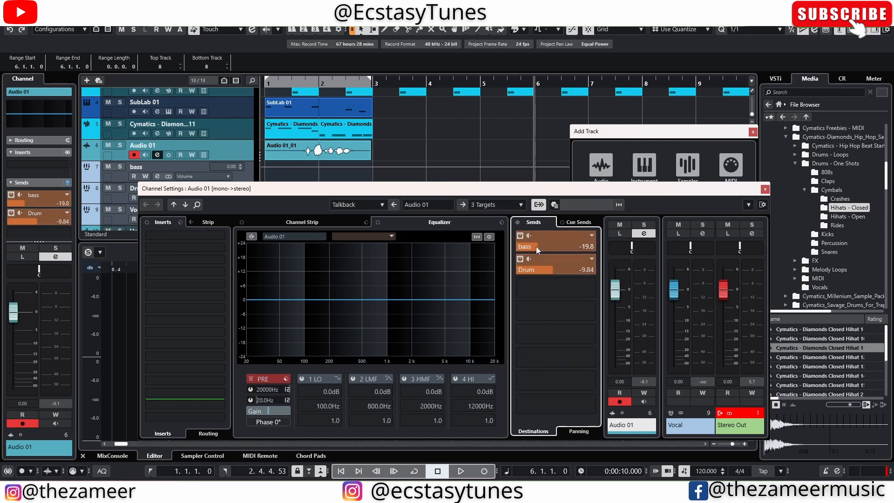
{"action": "left_click_drag", "start_coordinate": [536, 250], "coordinate": [569, 251]}
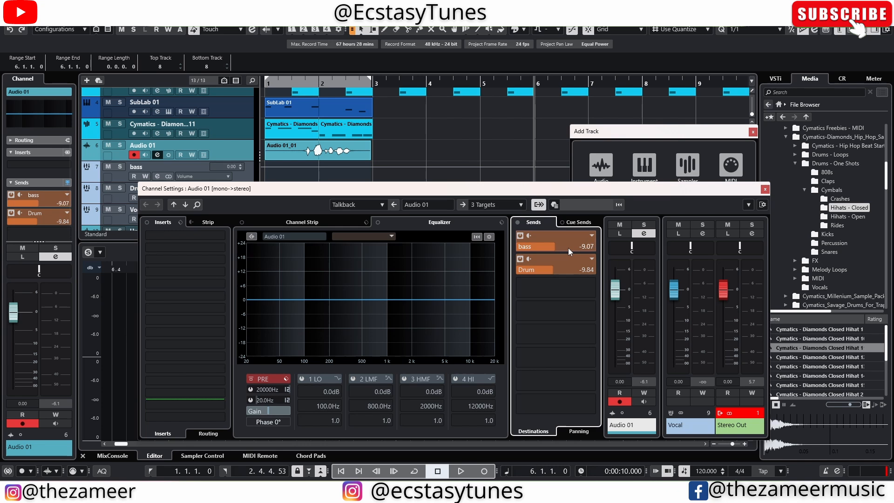
{"action": "left_click", "coordinate": [549, 291]}
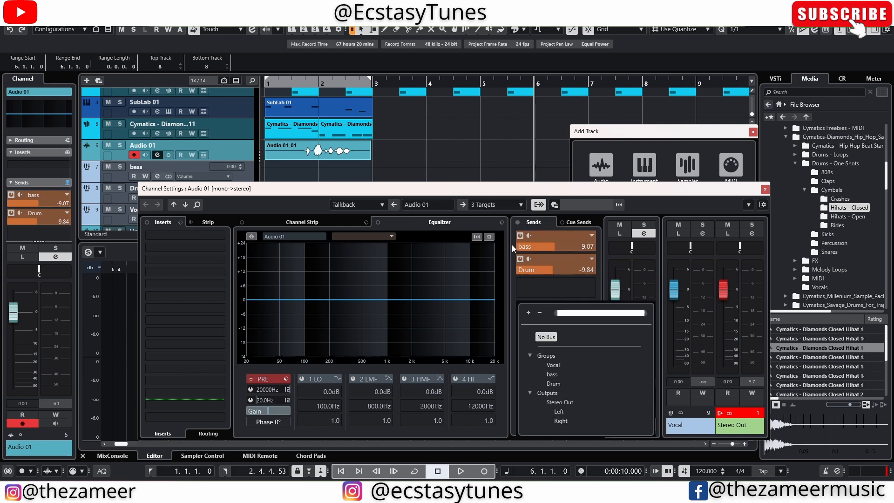
{"action": "left_click", "coordinate": [562, 282]}
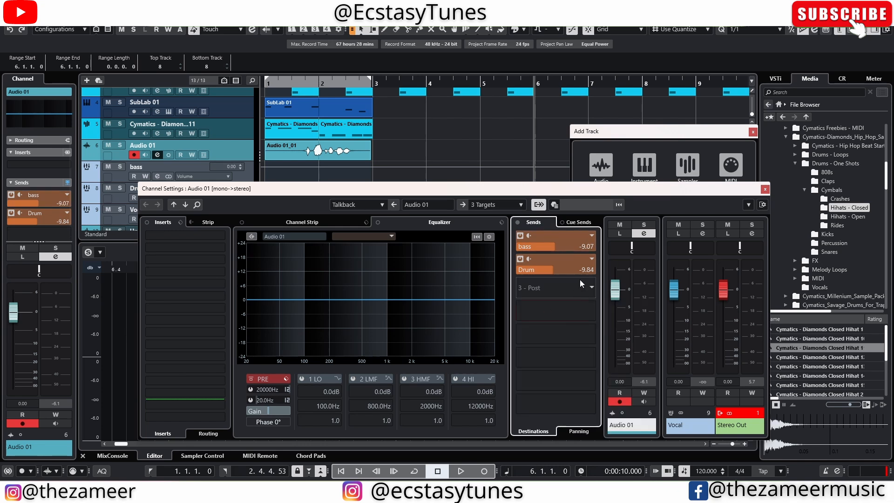
- Deactivate the bass and Drum sends of Audio 01, closing its channel settings and the Add Track dialog
{"action": "left_click", "coordinate": [520, 236]}
{"action": "left_click", "coordinate": [520, 259]}
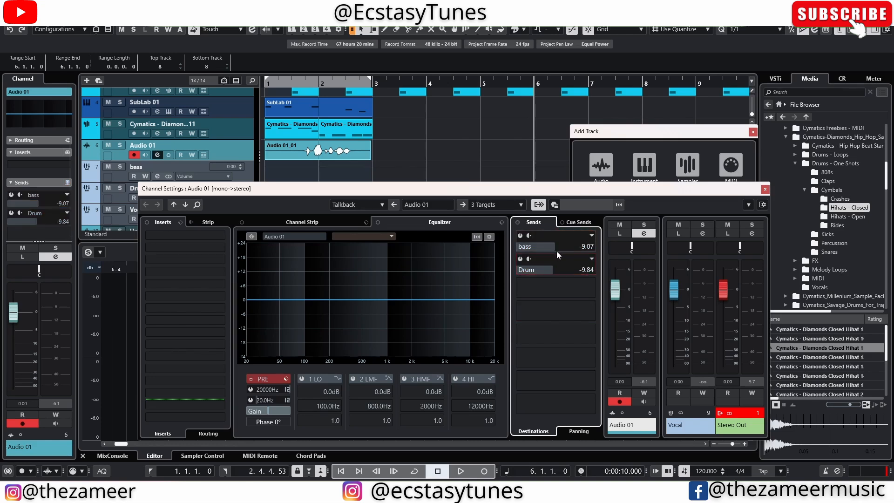
{"action": "left_click", "coordinate": [765, 189]}
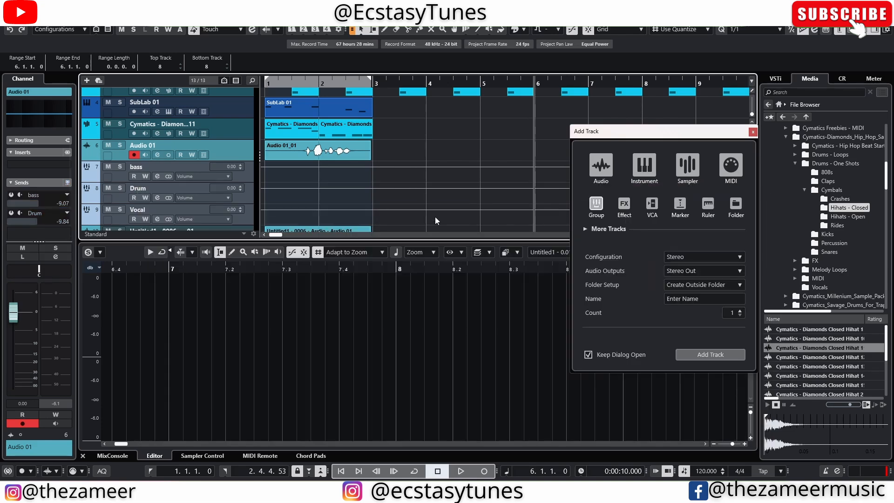
{"action": "left_click", "coordinate": [753, 135]}
- Show the Direct Routing section in the full MixConsole and expand it across the channels
{"action": "key", "text": "F3"}
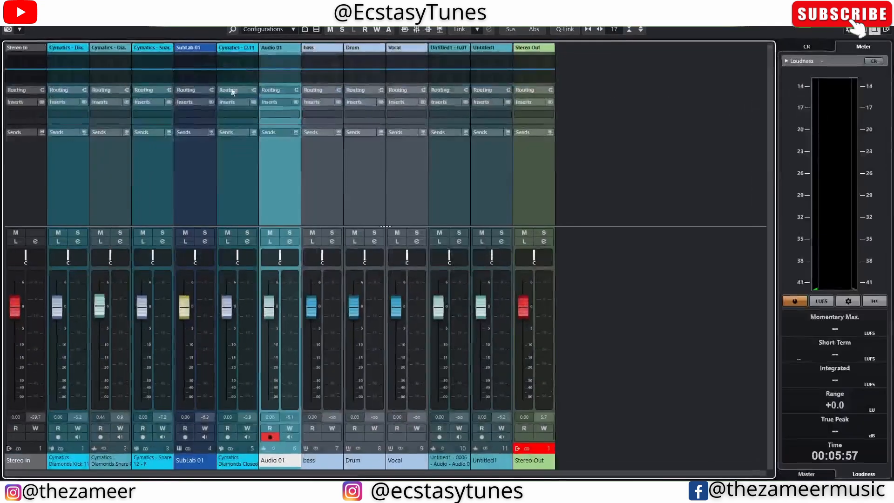
{"action": "left_click", "coordinate": [627, 152]}
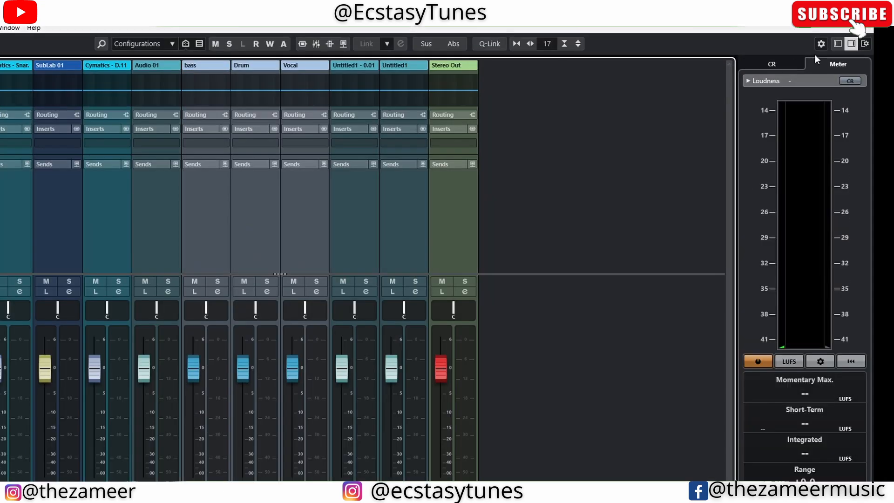
{"action": "left_click", "coordinate": [865, 44]}
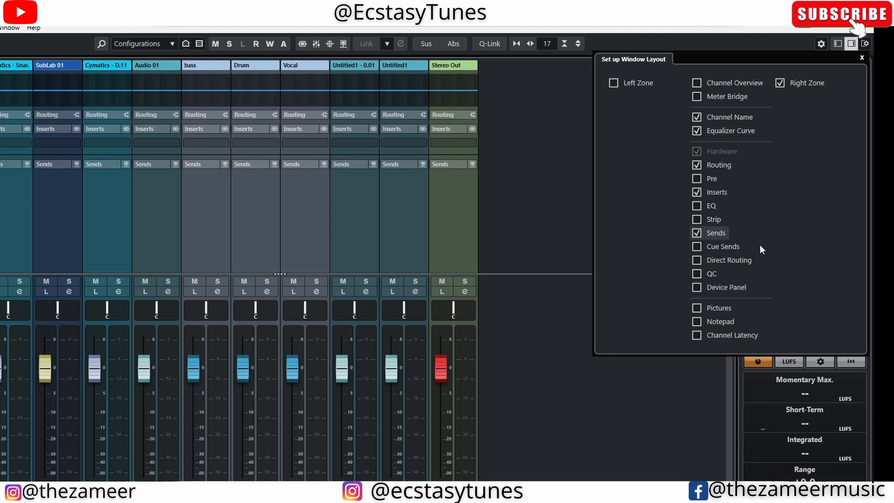
{"action": "left_click", "coordinate": [697, 260]}
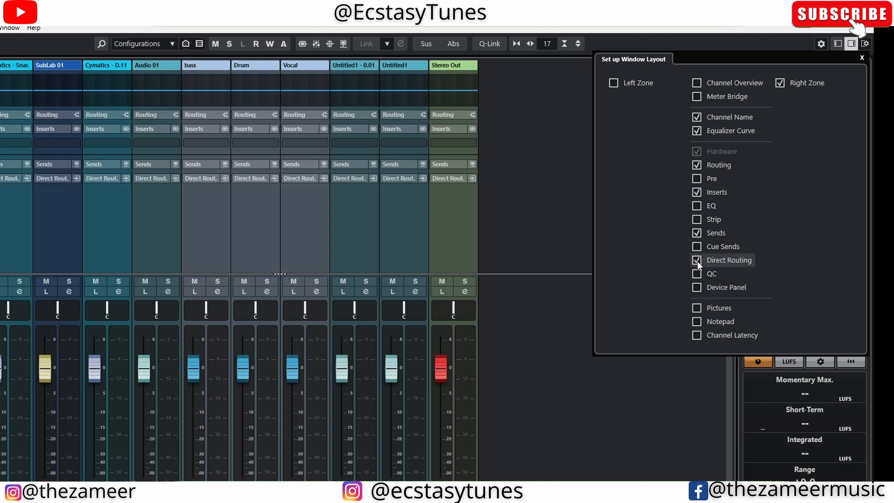
{"action": "left_click", "coordinate": [397, 180]}
{"action": "left_click", "coordinate": [389, 180]}
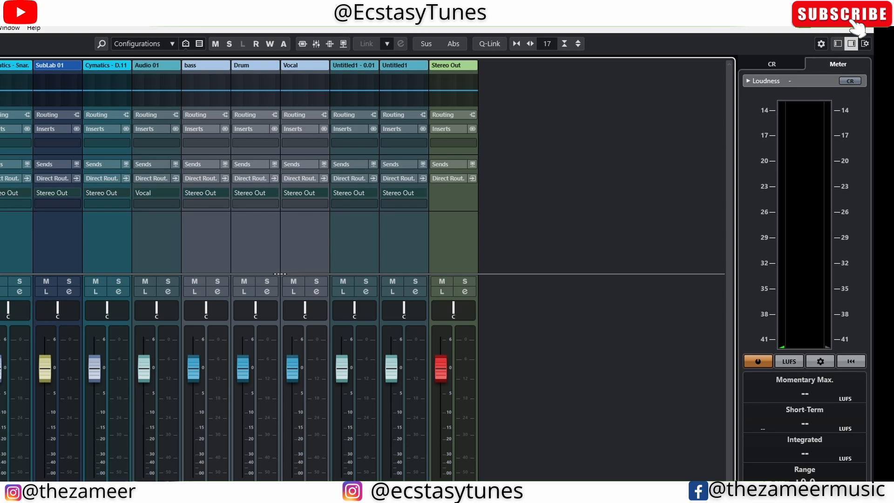
- Add the bass and Drum groups as further direct routing destinations of the Audio 01 channel below Vocal
{"action": "left_click", "coordinate": [149, 210]}
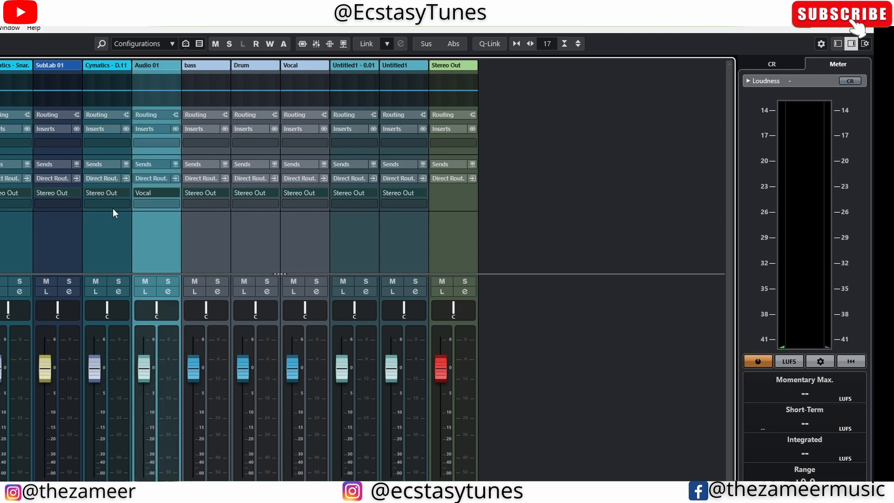
{"action": "left_click", "coordinate": [174, 204]}
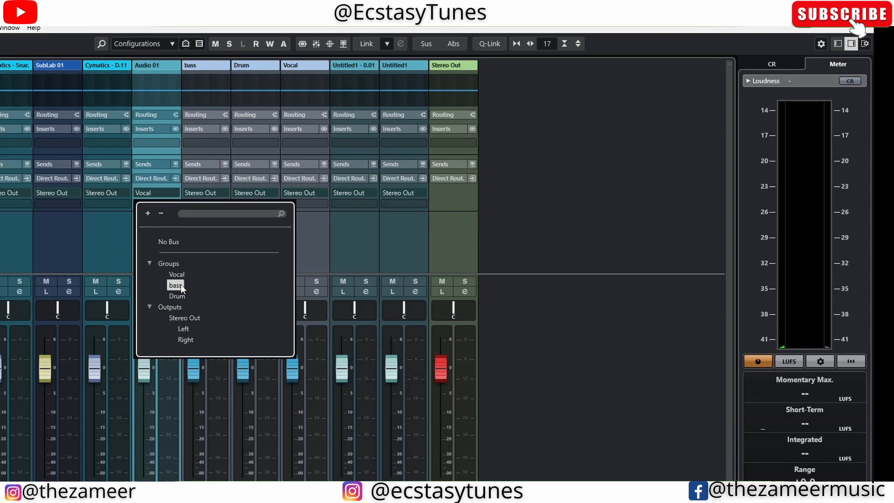
{"action": "left_click", "coordinate": [180, 284]}
{"action": "left_click", "coordinate": [175, 215]}
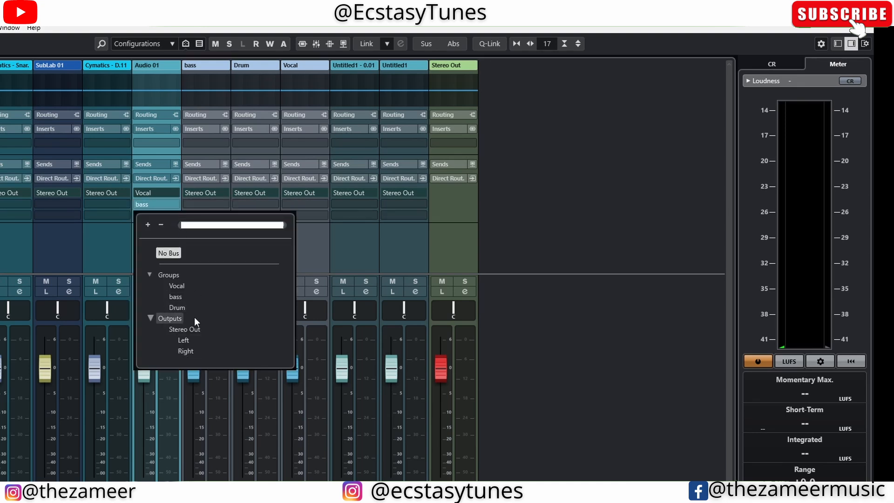
{"action": "left_click", "coordinate": [176, 306]}
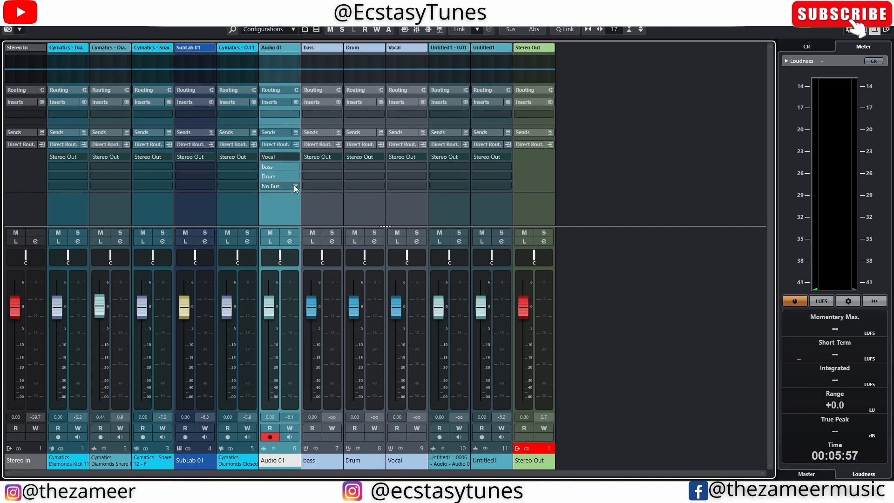
- Turn on Summing Mode for Direct Routing in the MixConsole functions
{"action": "left_click", "coordinate": [886, 29]}
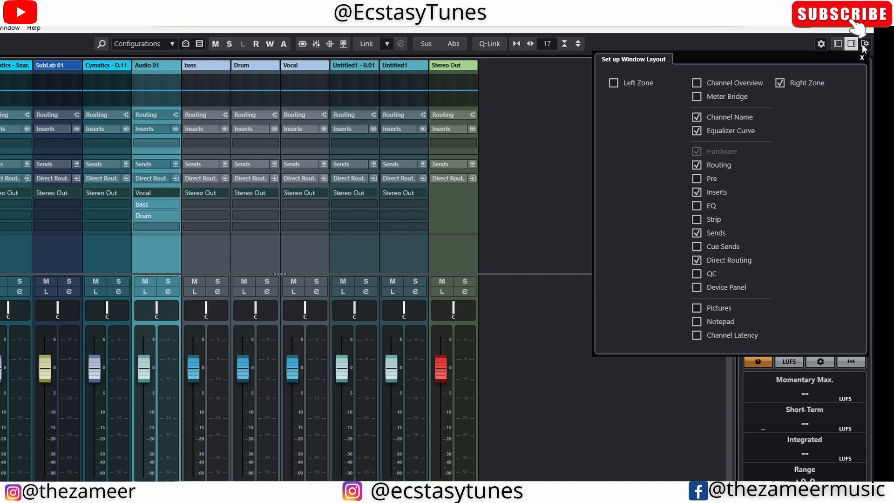
{"action": "left_click", "coordinate": [820, 44]}
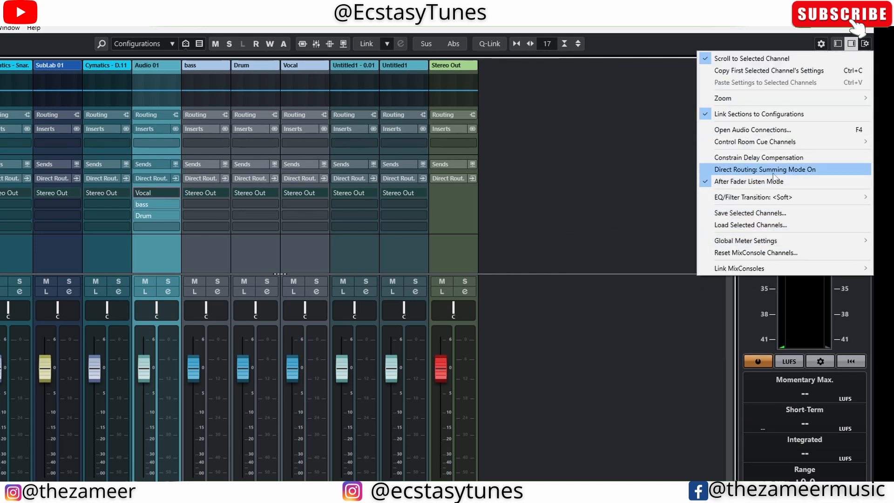
{"action": "left_click", "coordinate": [822, 173]}
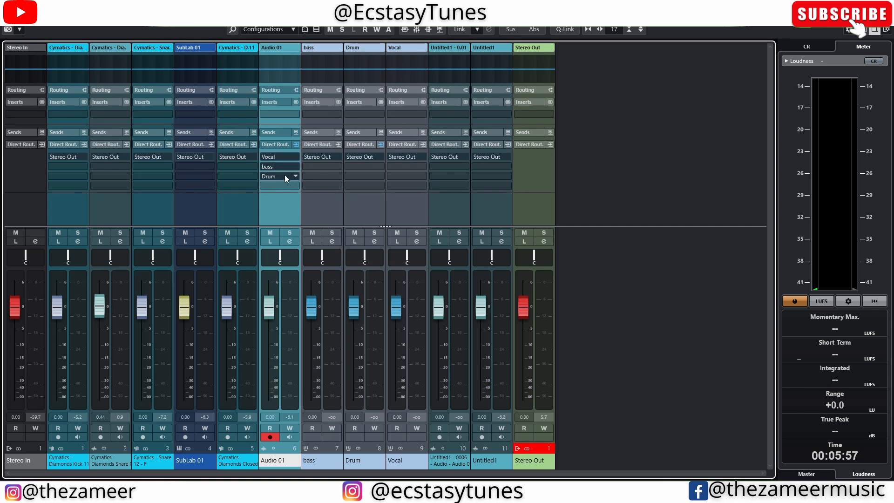
- Remove the bass and Drum destinations from Audio 01's direct routing, keeping only Vocal, and clear the channel selection
{"action": "key", "text": "Delete"}
{"action": "left_click", "coordinate": [361, 209]}
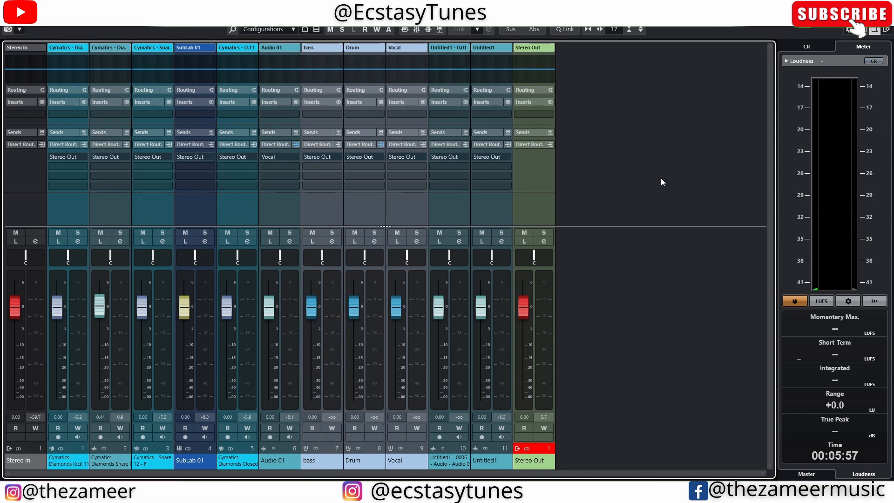
- Close the full MixConsole and open the channel settings of the Untitled1 audio track
{"action": "key", "text": "F3"}
{"action": "scroll", "coordinate": [265, 150], "scroll_direction": "down", "scroll_amount": 3}
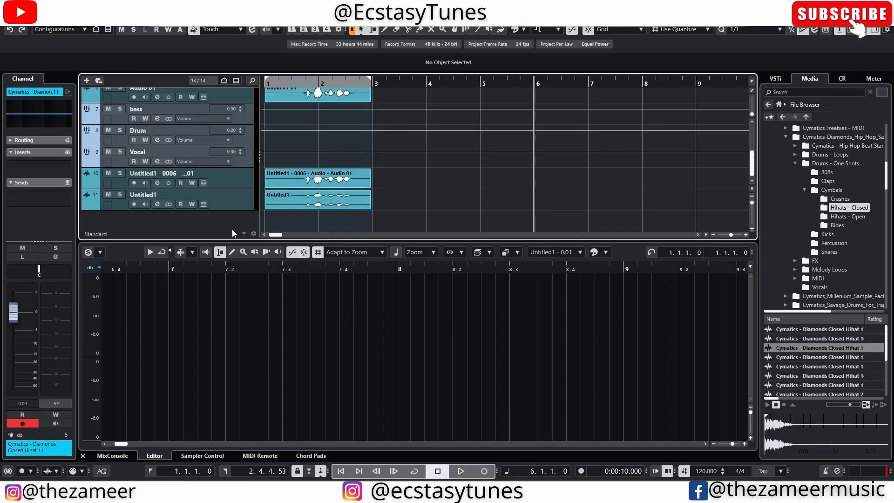
{"action": "left_click", "coordinate": [158, 205]}
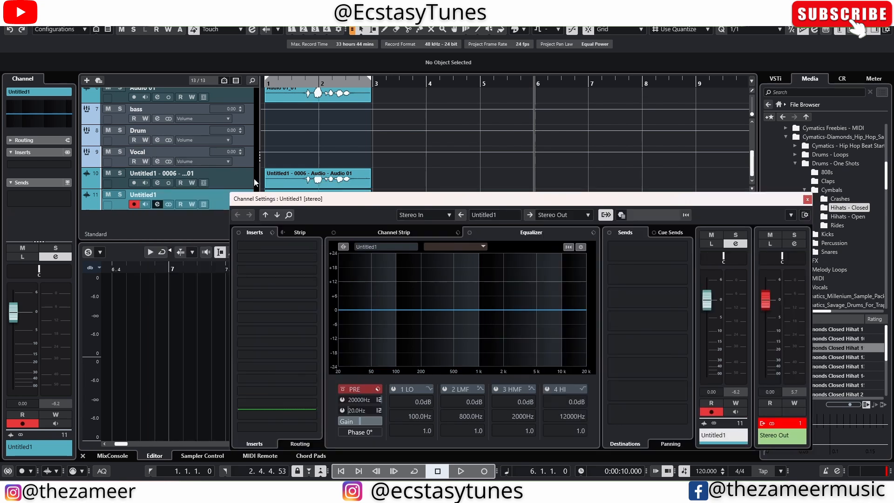
{"action": "scroll", "coordinate": [253, 179], "scroll_direction": "up", "scroll_amount": 3}
{"action": "scroll", "coordinate": [254, 178], "scroll_direction": "down", "scroll_amount": 3}
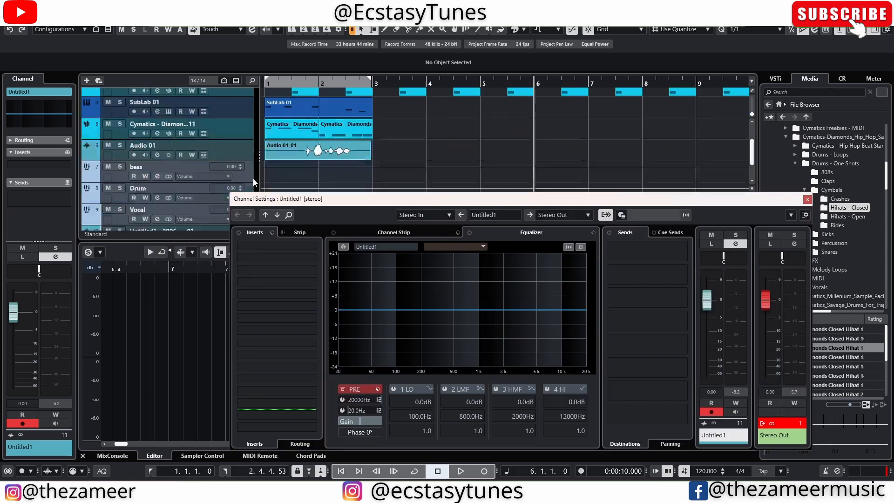
- Rename the two exported audio tracks, 10 and 11, as Kick and Snare
{"action": "double_click", "coordinate": [154, 173]}
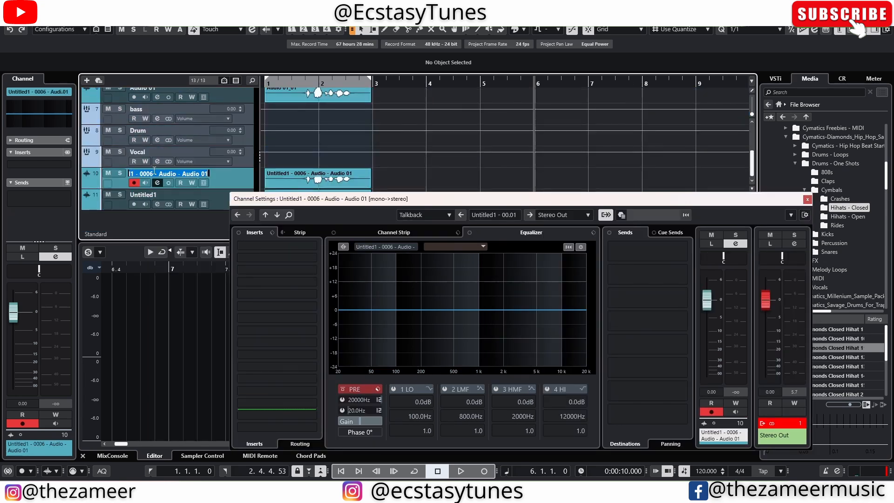
{"action": "type", "text": "Kick"}
{"action": "key", "text": "Tab"}
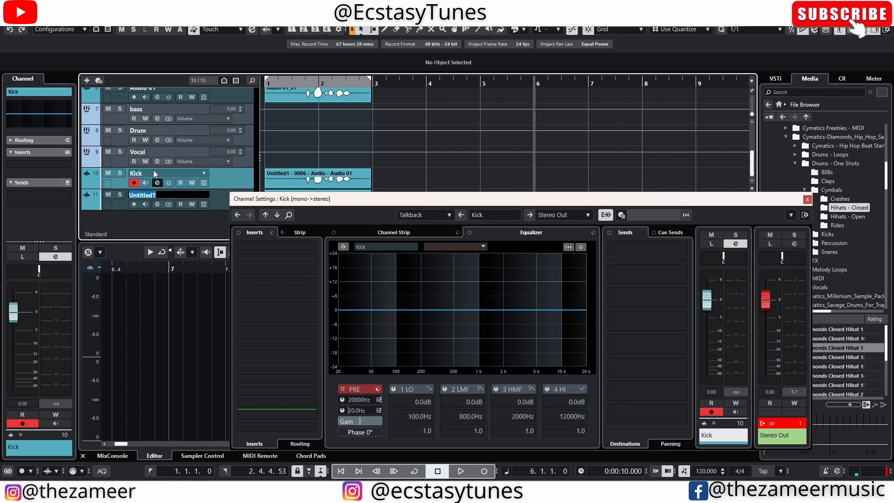
{"action": "type", "text": "Snare"}
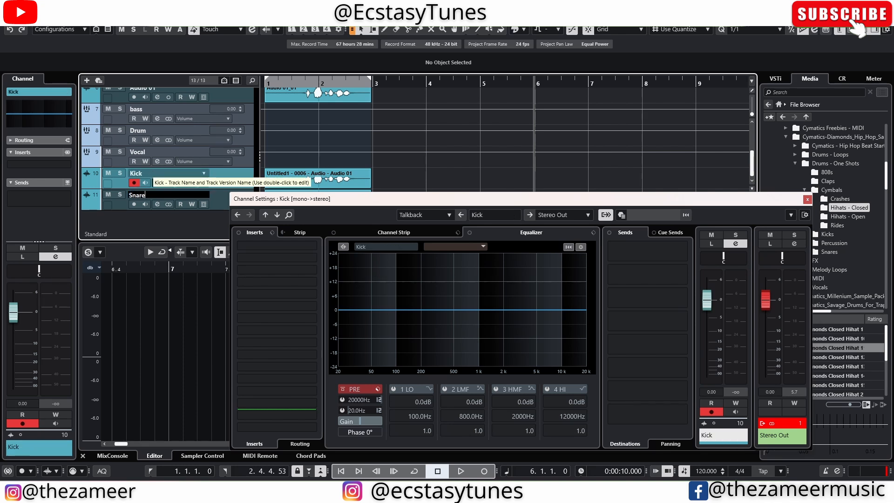
- Rename Audio 01 as Hook, the closed hi-hat track as Hi Hat, and the SubLab track as Bass
{"action": "key", "text": "shift+Tab"}
{"action": "key", "text": "shift+Tab"}
{"action": "key", "text": "shift+Tab"}
{"action": "key", "text": "shift+Tab"}
{"action": "key", "text": "shift+Tab"}
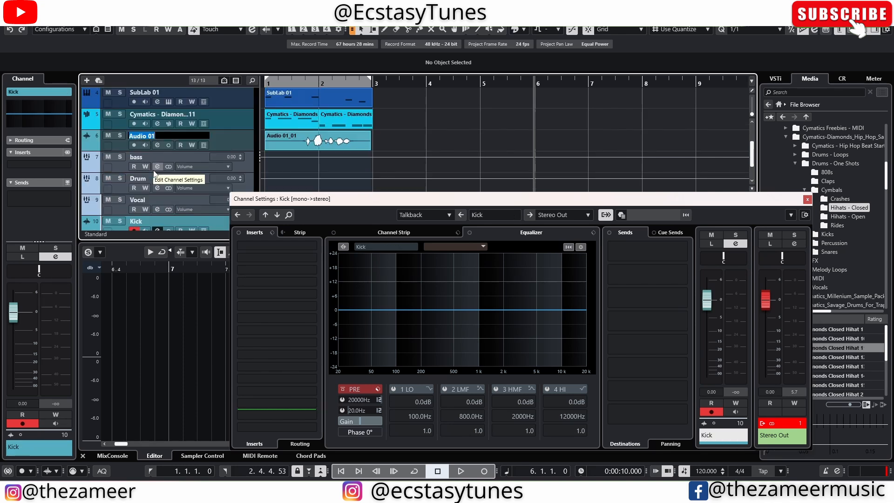
{"action": "type", "text": "Hook"}
{"action": "key", "text": "shift+Tab"}
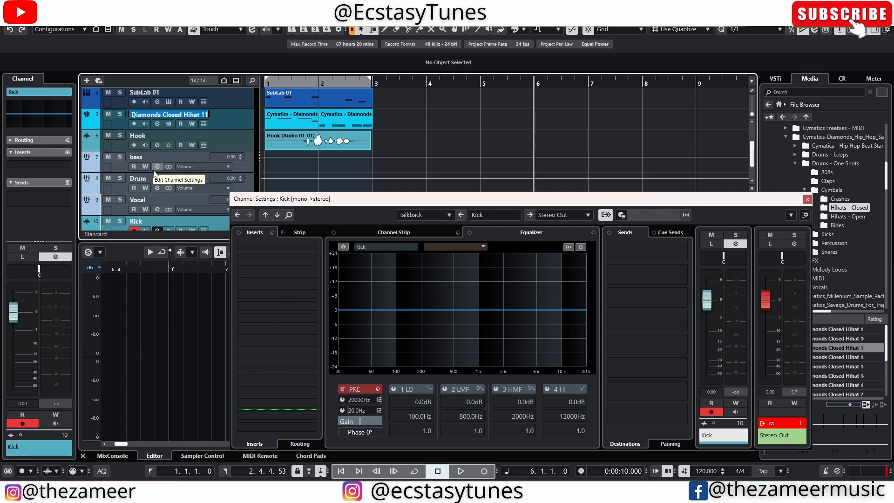
{"action": "type", "text": "Hi Hat"}
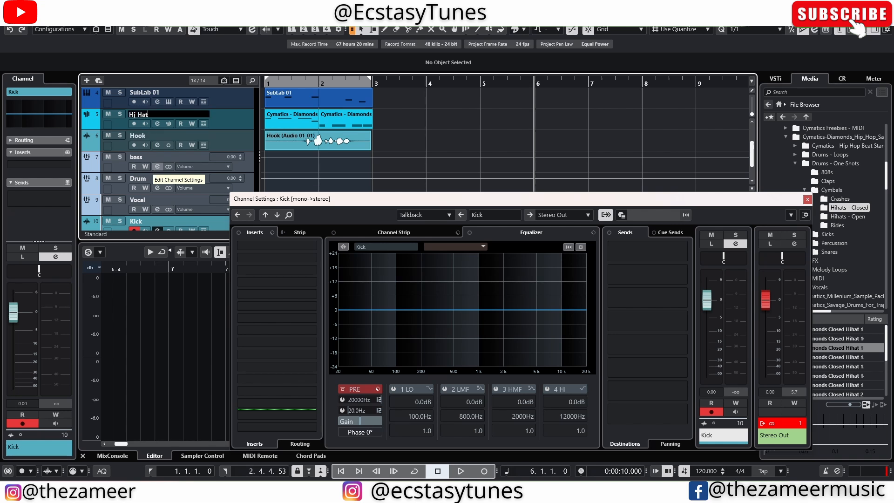
{"action": "key", "text": "shift+Tab"}
{"action": "type", "text": "Bass"}
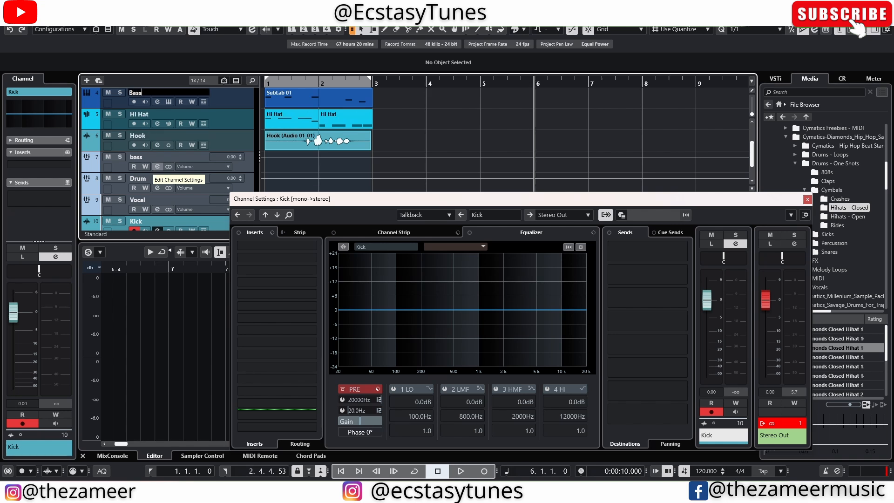
{"action": "key", "text": "Return"}
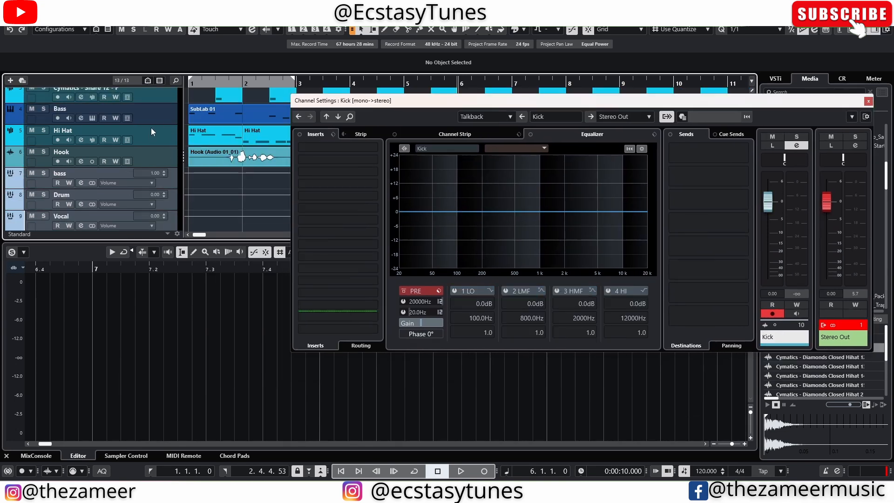
- Set the Bass channel's low-mid EQ band to -5.5 dB at 121.2 Hz and activate the Vintage compressor in its channel strip
{"action": "left_click", "coordinate": [151, 120]}
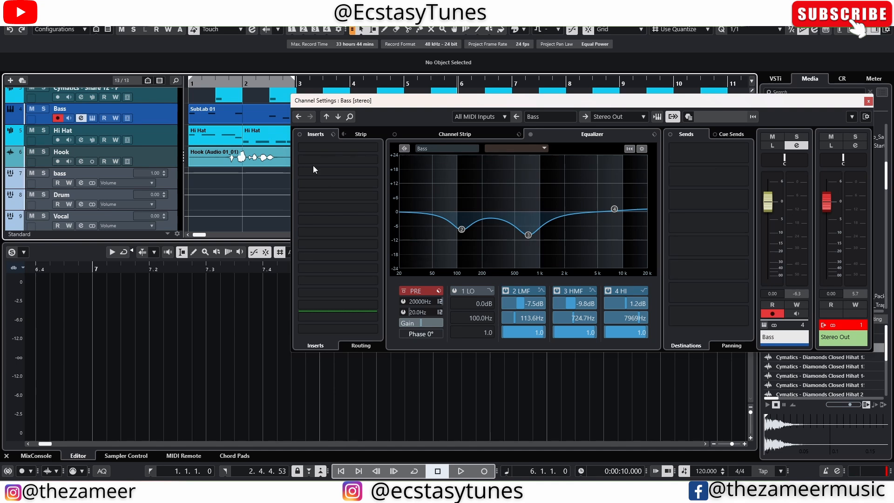
{"action": "left_click_drag", "start_coordinate": [463, 234], "coordinate": [465, 229]}
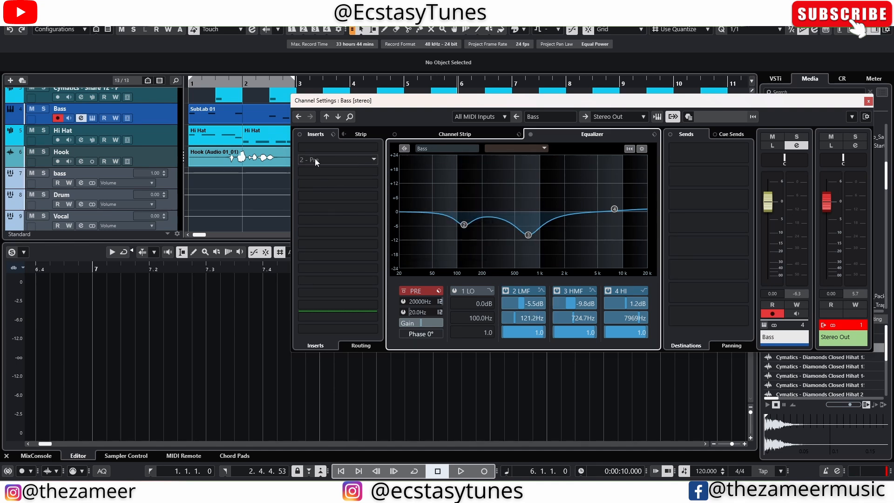
{"action": "left_click", "coordinate": [455, 134]}
{"action": "left_click", "coordinate": [448, 151]}
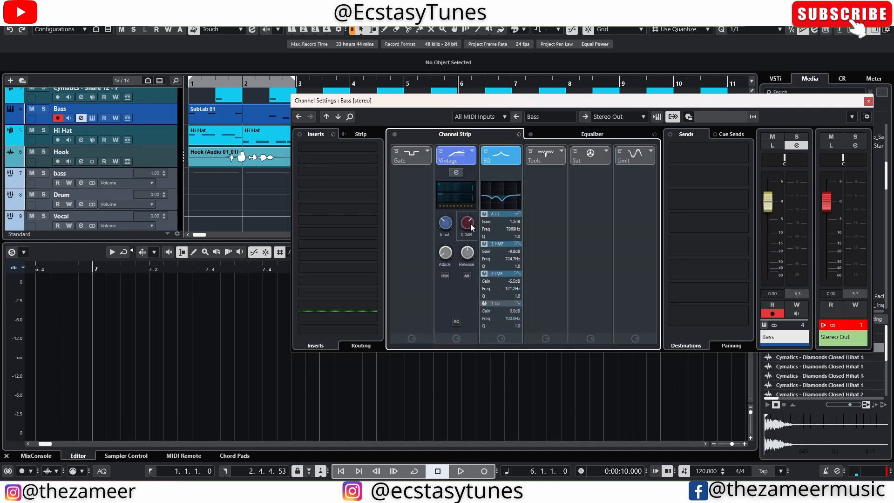
{"action": "scroll", "coordinate": [147, 121], "scroll_direction": "down", "scroll_amount": 1}
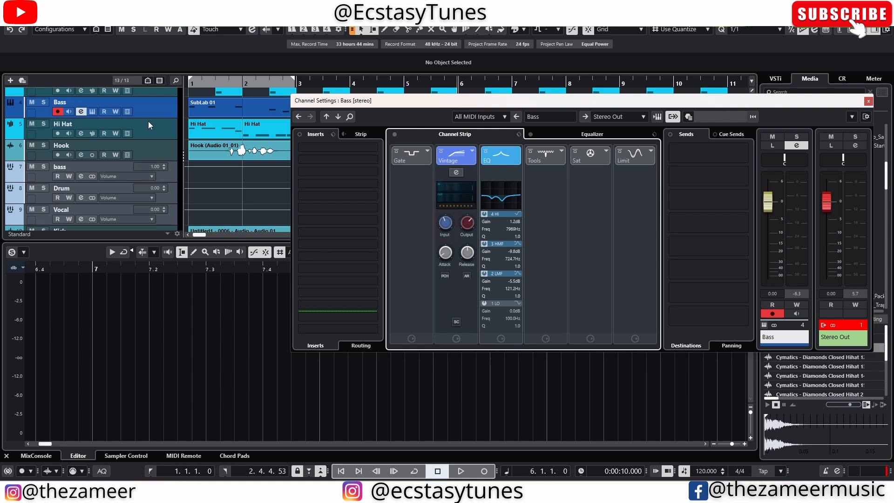
- Return from the bass group to the Bass track and set its EQ to -4.9 dB at 44.1 Hz low and -1.8 dB at 5264 Hz high
{"action": "scroll", "coordinate": [148, 121], "scroll_direction": "up", "scroll_amount": 2}
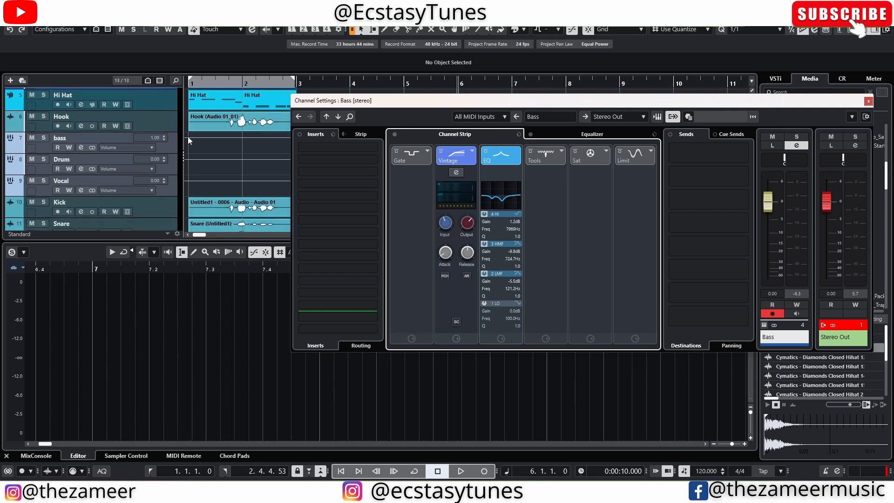
{"action": "left_click", "coordinate": [174, 204]}
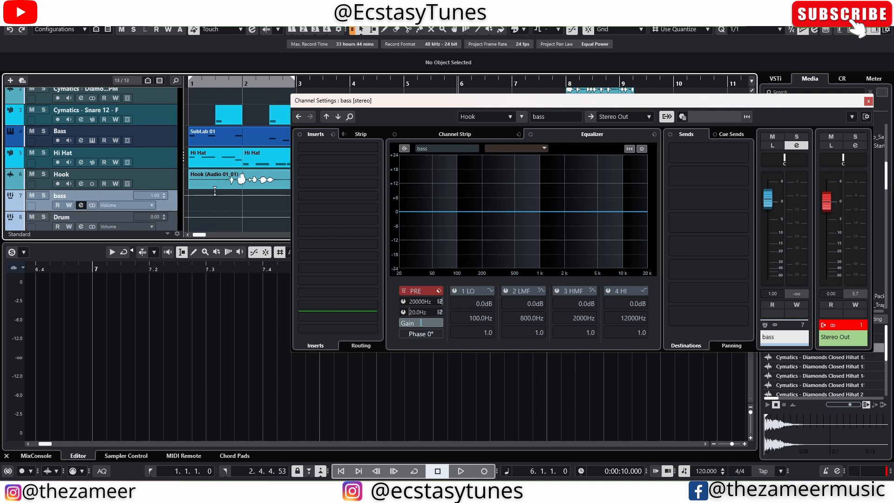
{"action": "left_click", "coordinate": [160, 141]}
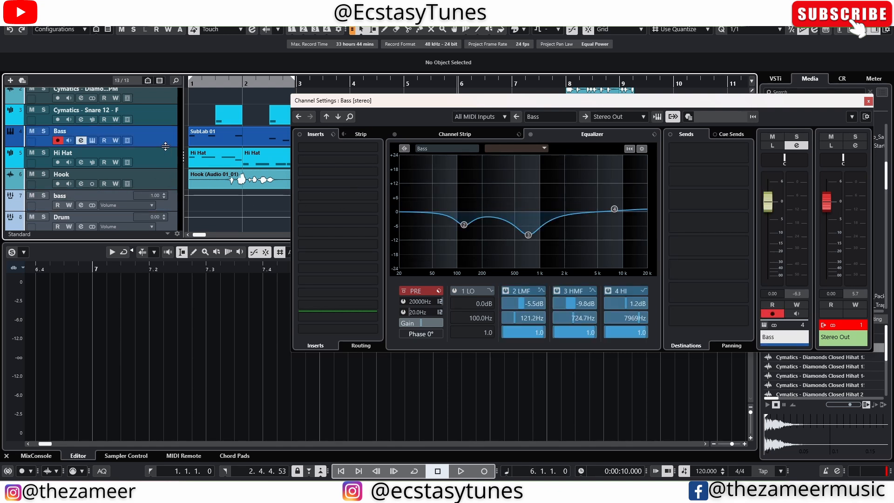
{"action": "left_click_drag", "start_coordinate": [509, 99], "coordinate": [481, 82]}
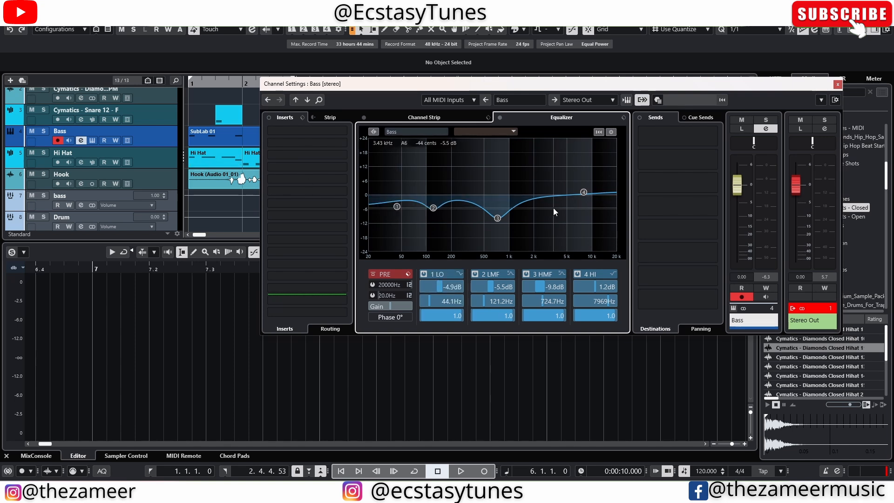
- Switch the open channel settings between the Hook, Bass and Kick tracks by selecting them in the track list
{"action": "left_click", "coordinate": [161, 159]}
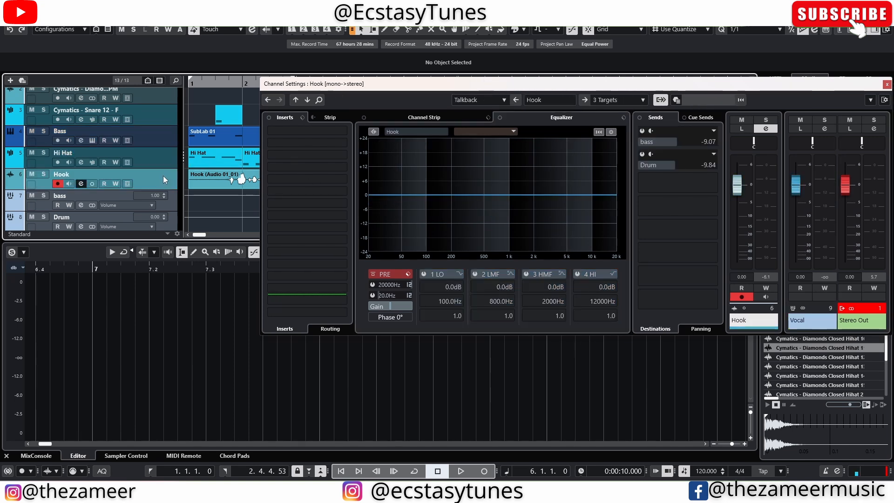
{"action": "left_click", "coordinate": [159, 133]}
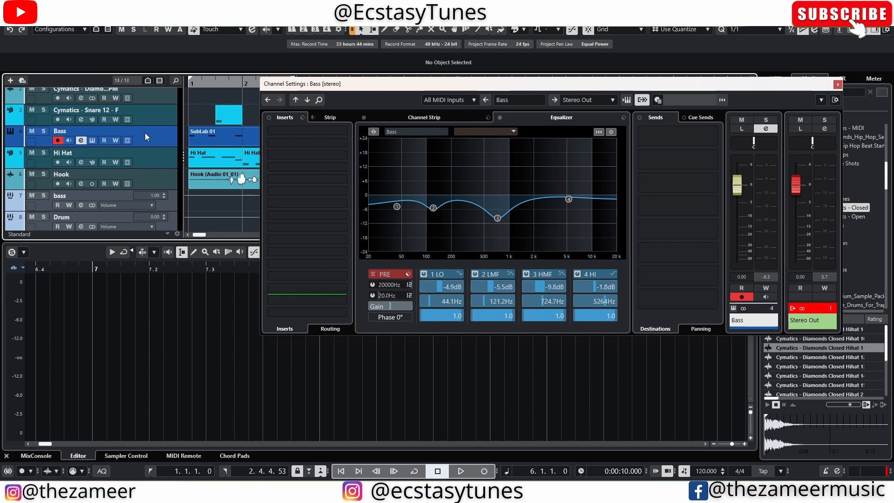
{"action": "left_click", "coordinate": [148, 184]}
{"action": "scroll", "coordinate": [148, 177], "scroll_direction": "down", "scroll_amount": 4}
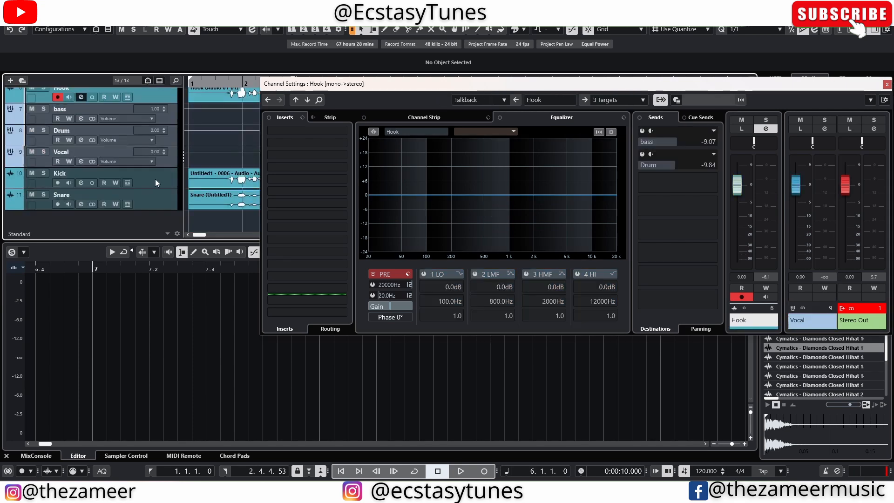
{"action": "left_click", "coordinate": [155, 178]}
{"action": "scroll", "coordinate": [150, 158], "scroll_direction": "up", "scroll_amount": 5}
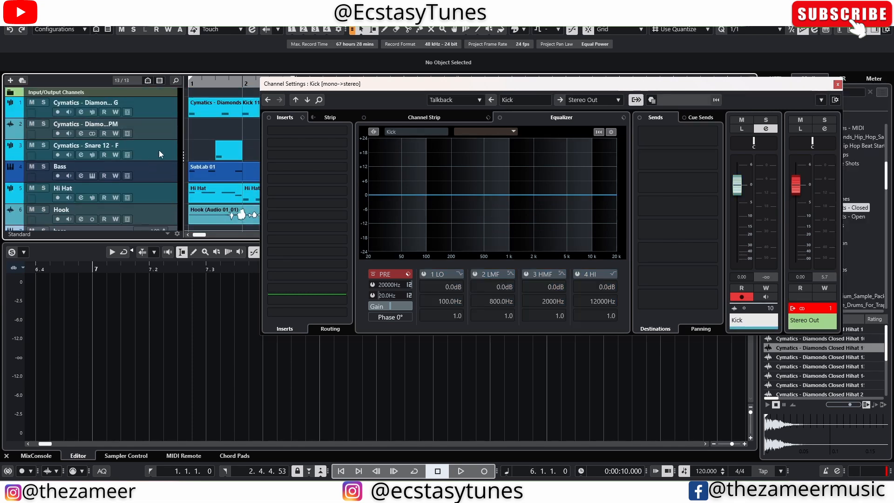
- Step down and up through the track list from the kick track to the bass group, finishing on the Cymatics Snare 12 - F track
{"action": "left_click", "coordinate": [160, 114]}
{"action": "key", "text": "Down"}
{"action": "key", "text": "Down"}
{"action": "key", "text": "Down"}
{"action": "key", "text": "Down"}
{"action": "key", "text": "Up"}
{"action": "key", "text": "Up"}
{"action": "key", "text": "Up"}
{"action": "key", "text": "Up"}
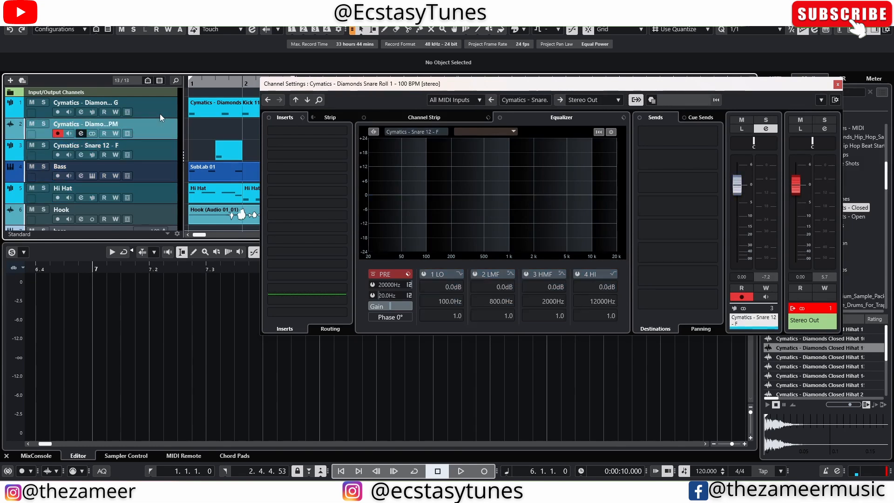
{"action": "key", "text": "Down"}
{"action": "key", "text": "Down"}
{"action": "key", "text": "Down"}
{"action": "key", "text": "Down"}
{"action": "key", "text": "Down"}
{"action": "key", "text": "Down"}
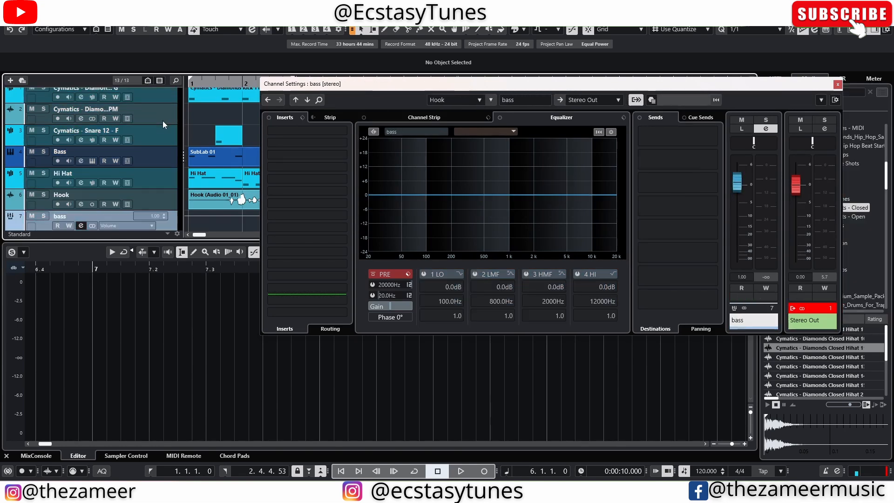
{"action": "key", "text": "Up"}
{"action": "key", "text": "Up"}
{"action": "key", "text": "Up"}
{"action": "key", "text": "Up"}
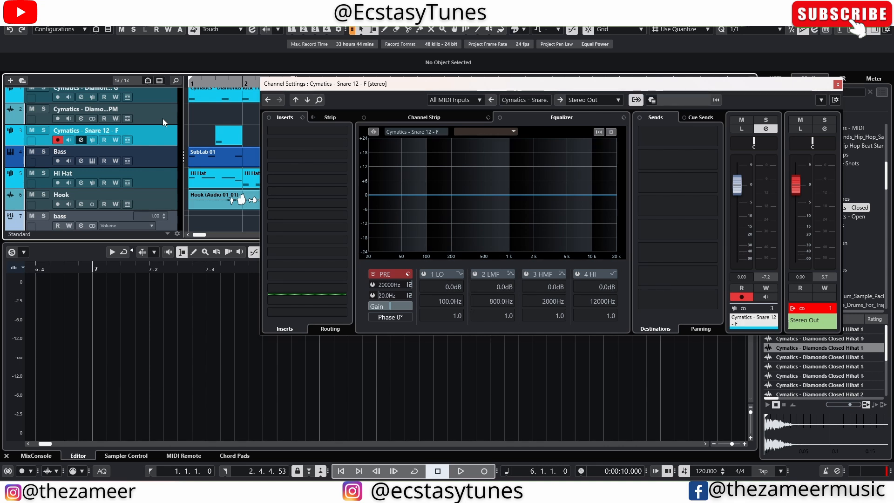
{"action": "scroll", "coordinate": [166, 169], "scroll_direction": "up", "scroll_amount": 1}
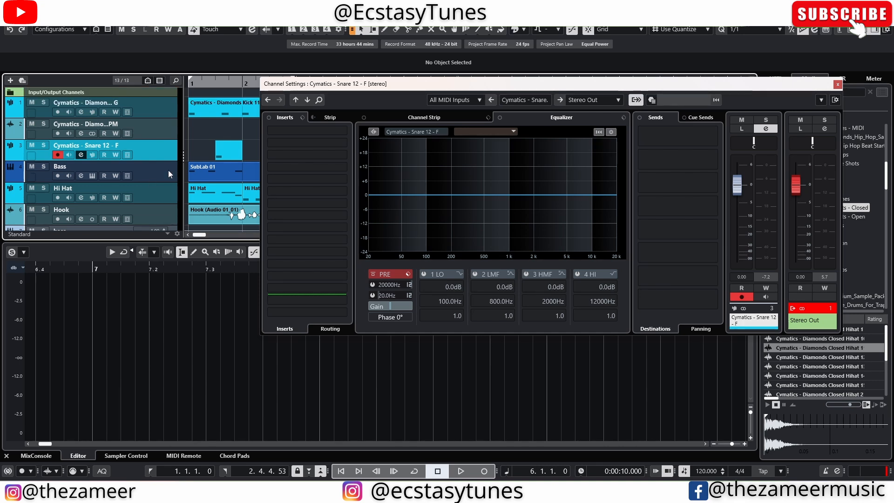
- Cycle forward and back through the channels from within the channel settings window, ending on the Drum group
{"action": "left_click", "coordinate": [307, 103]}
{"action": "left_click", "coordinate": [306, 102]}
{"action": "left_click", "coordinate": [307, 103]}
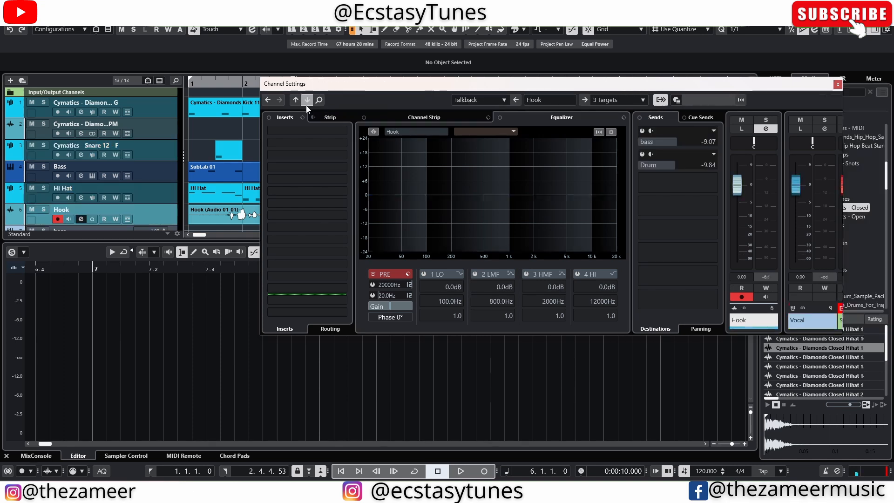
{"action": "left_click", "coordinate": [307, 104]}
{"action": "left_click", "coordinate": [306, 104]}
{"action": "left_click", "coordinate": [306, 104]}
{"action": "left_click", "coordinate": [299, 103]}
{"action": "left_click", "coordinate": [298, 102]}
{"action": "left_click", "coordinate": [299, 102]}
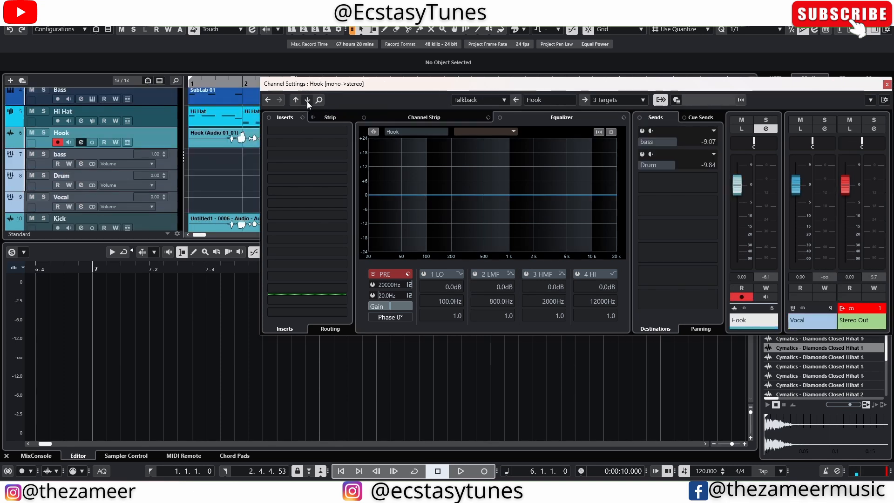
{"action": "left_click", "coordinate": [307, 102]}
{"action": "left_click", "coordinate": [306, 102]}
- Pick Cymatics - Snare 12 - F from the channel settings' channel list and reposition the window beside the track list
{"action": "left_click", "coordinate": [319, 100]}
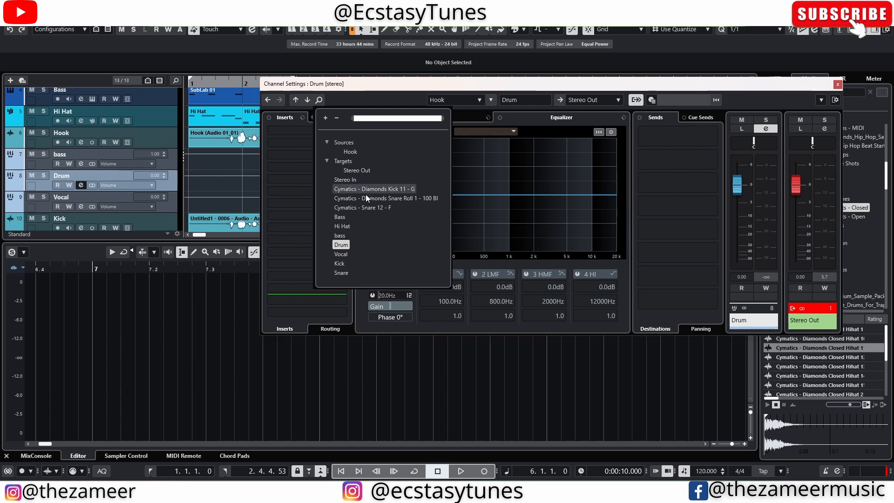
{"action": "left_click", "coordinate": [367, 207]}
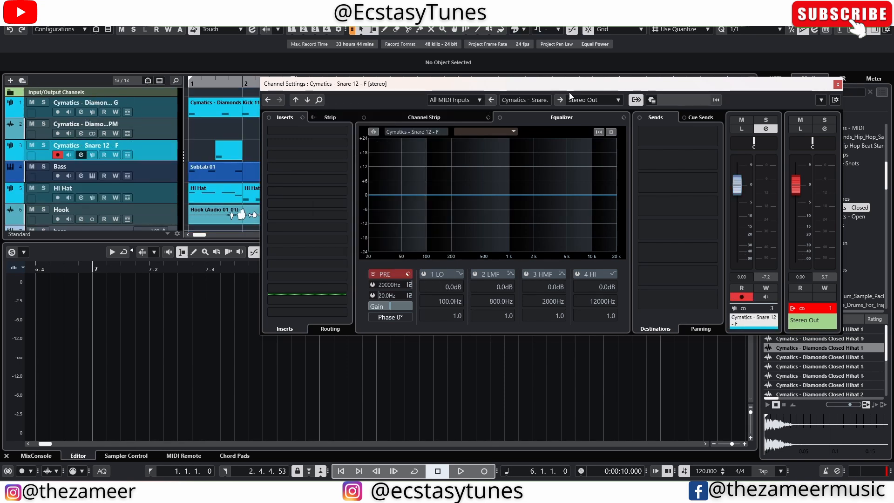
{"action": "left_click_drag", "start_coordinate": [569, 87], "coordinate": [521, 94]}
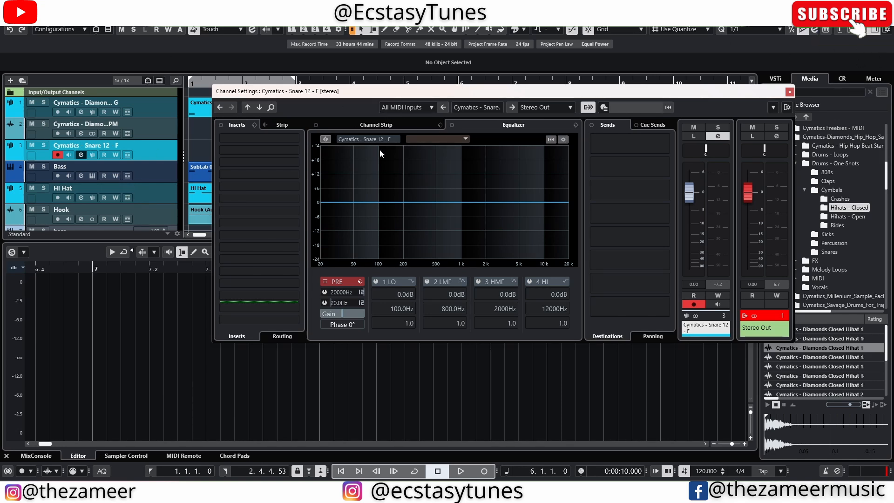
{"action": "left_click_drag", "start_coordinate": [384, 91], "coordinate": [307, 92]}
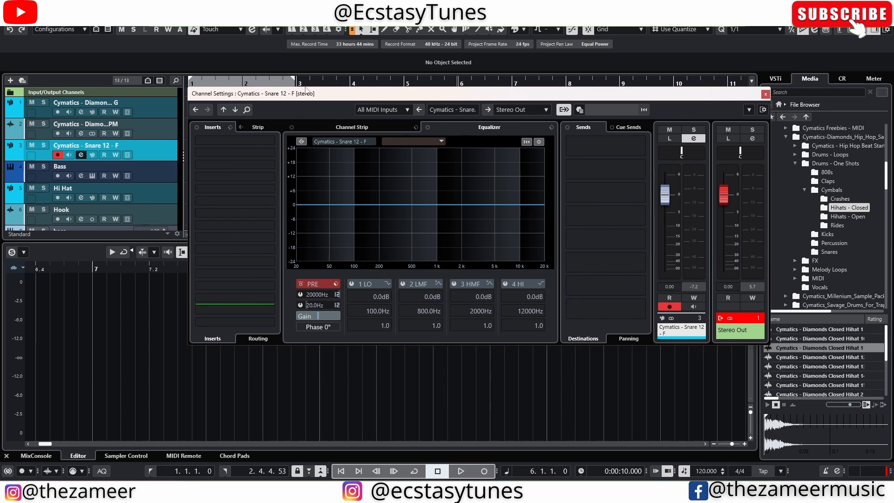
- Step to the previous and next channels until the Bass channel's settings show, and reposition the window
{"action": "left_click", "coordinate": [235, 111]}
{"action": "left_click", "coordinate": [224, 111]}
{"action": "left_click", "coordinate": [224, 110]}
{"action": "left_click", "coordinate": [224, 110]}
{"action": "left_click", "coordinate": [235, 111]}
{"action": "left_click", "coordinate": [236, 111]}
{"action": "left_click", "coordinate": [235, 110]}
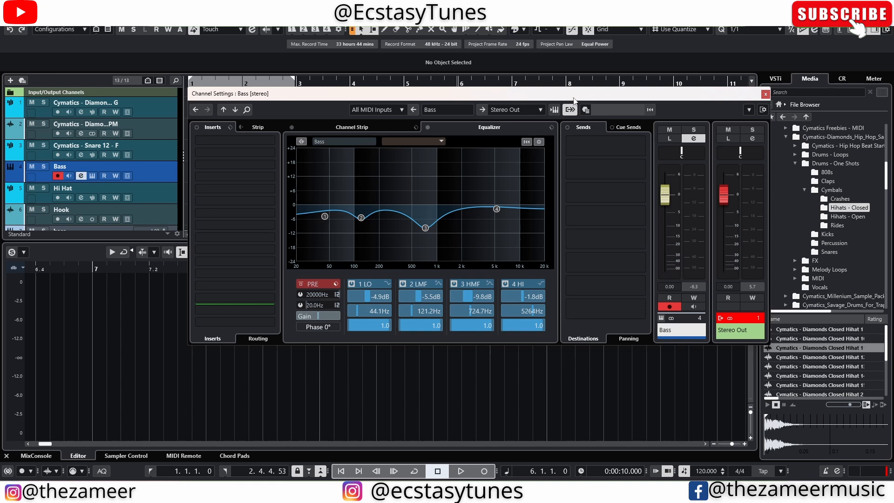
{"action": "left_click_drag", "start_coordinate": [476, 98], "coordinate": [437, 99]}
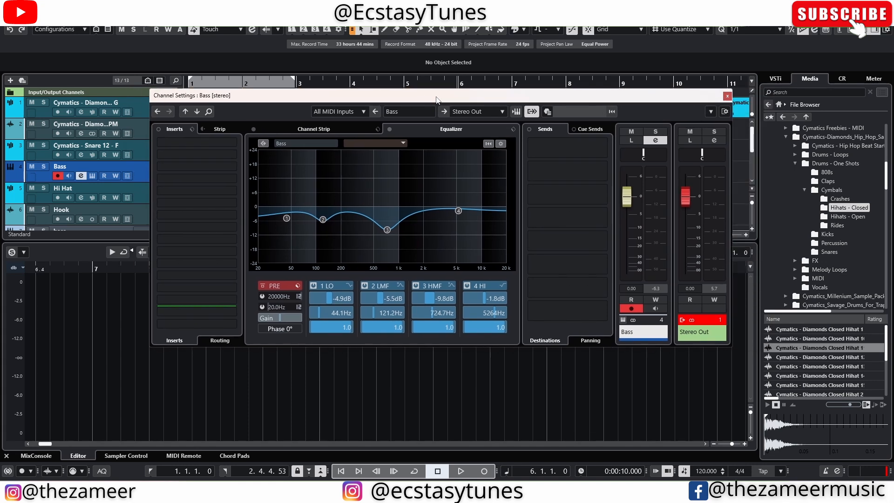
- Reposition the channel settings window, route the Bass channel's output to the bass group, and close the window
{"action": "left_click_drag", "start_coordinate": [230, 96], "coordinate": [295, 88]}
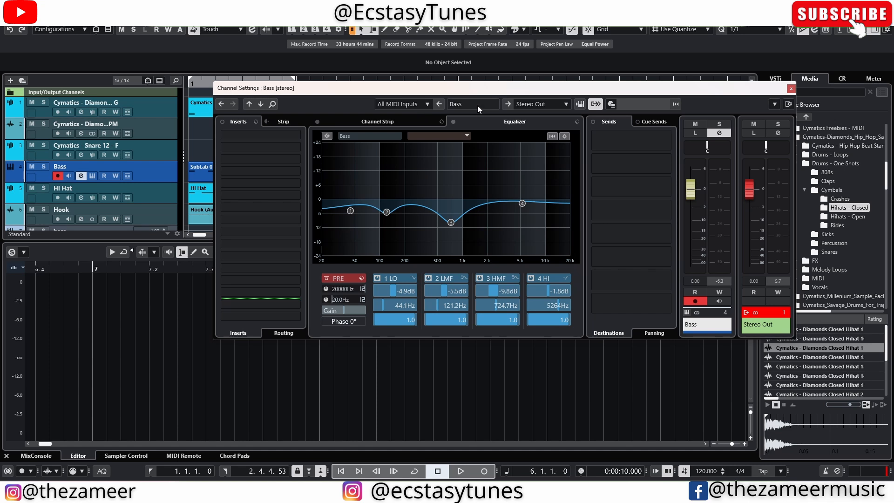
{"action": "double_click", "coordinate": [463, 109]}
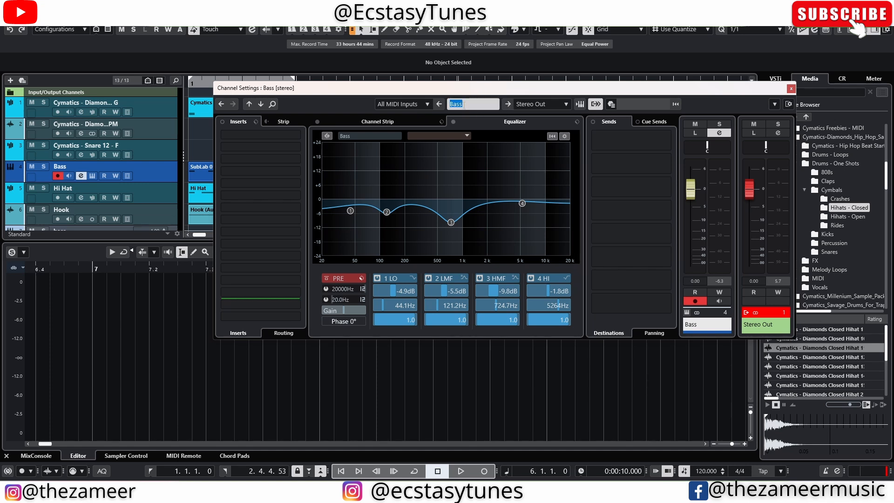
{"action": "key", "text": "Return"}
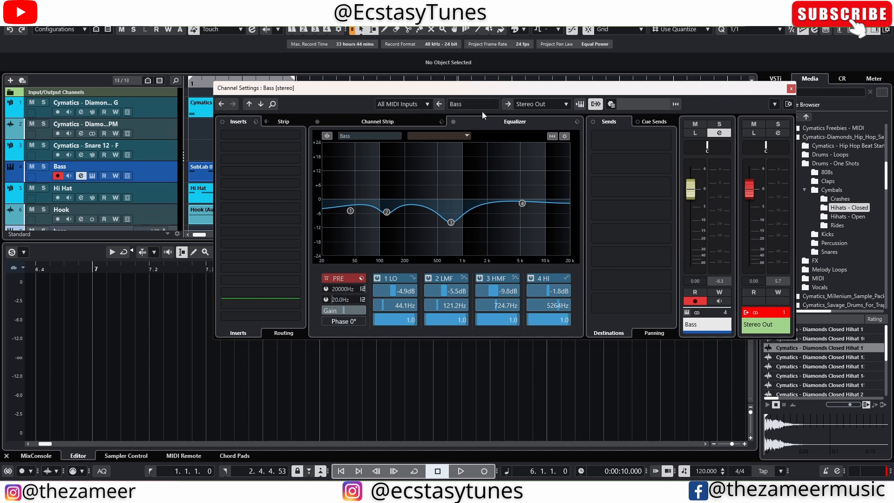
{"action": "left_click", "coordinate": [543, 107]}
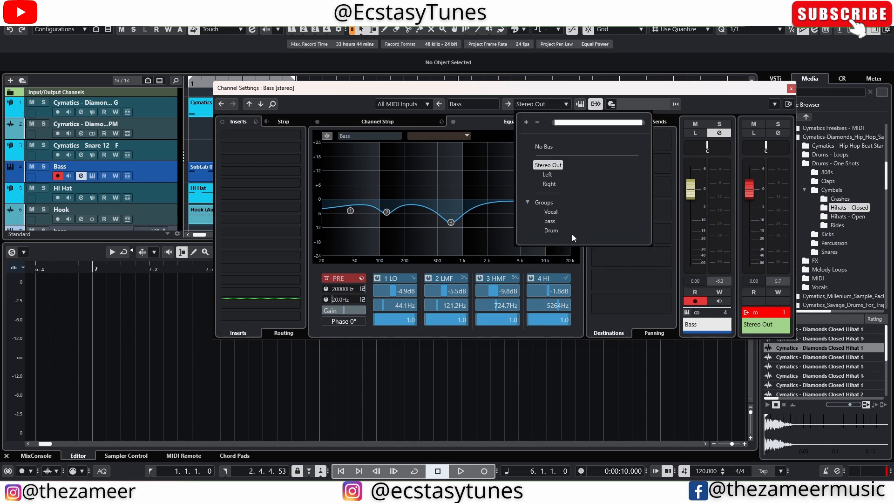
{"action": "left_click", "coordinate": [550, 222]}
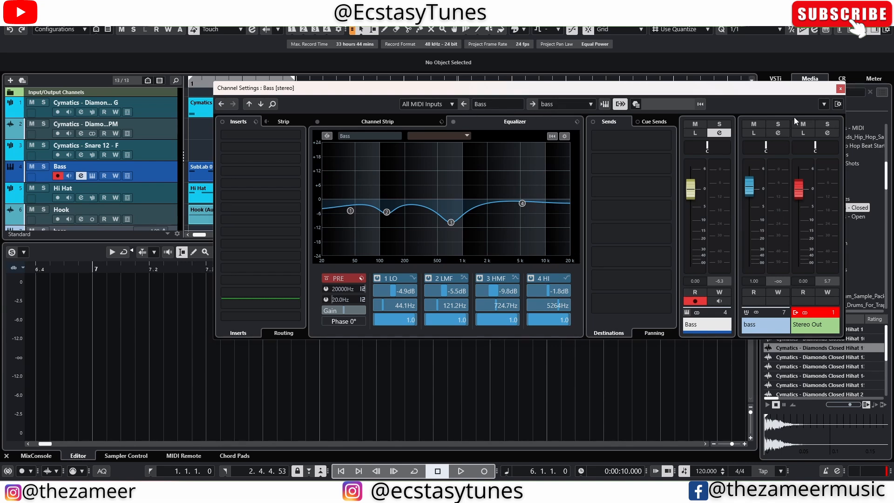
{"action": "left_click", "coordinate": [840, 89]}
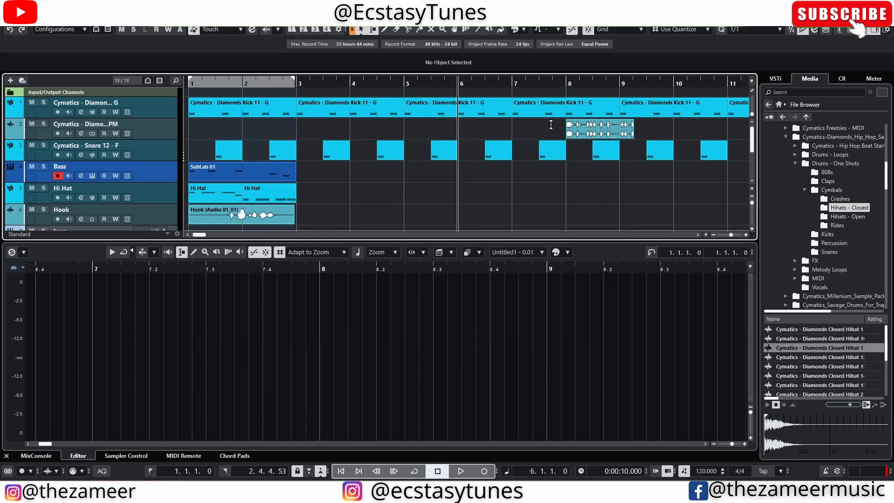
- Add the Drum and Vocal groups as extra direct routing targets for the Bass channel in the MixConsole
{"action": "key", "text": "F3"}
{"action": "left_click", "coordinate": [198, 158]}
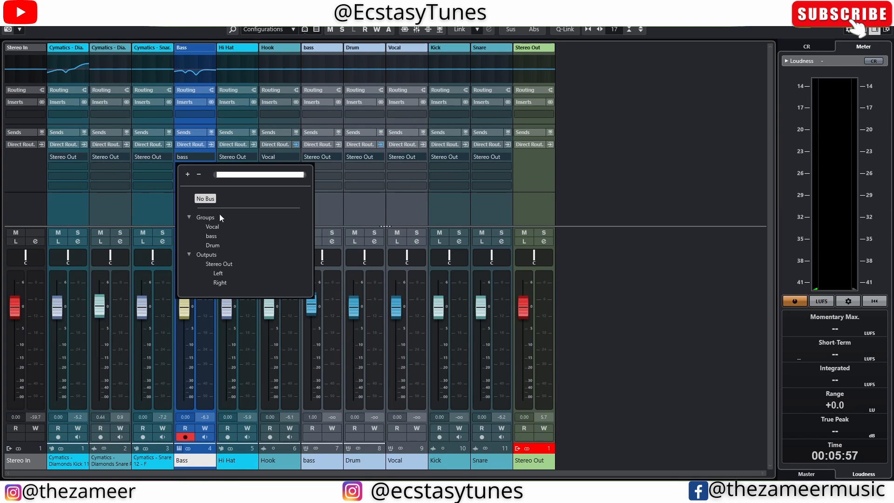
{"action": "left_click", "coordinate": [212, 245]}
{"action": "left_click", "coordinate": [213, 236]}
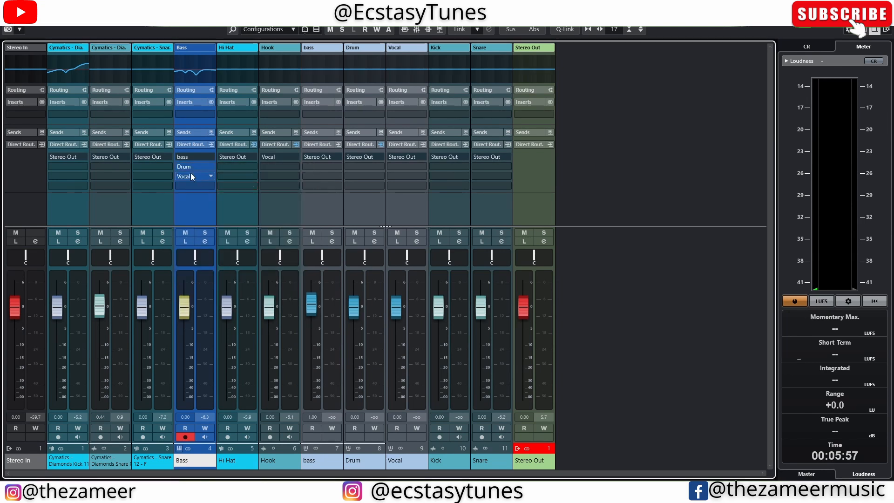
{"action": "left_click", "coordinate": [174, 169]}
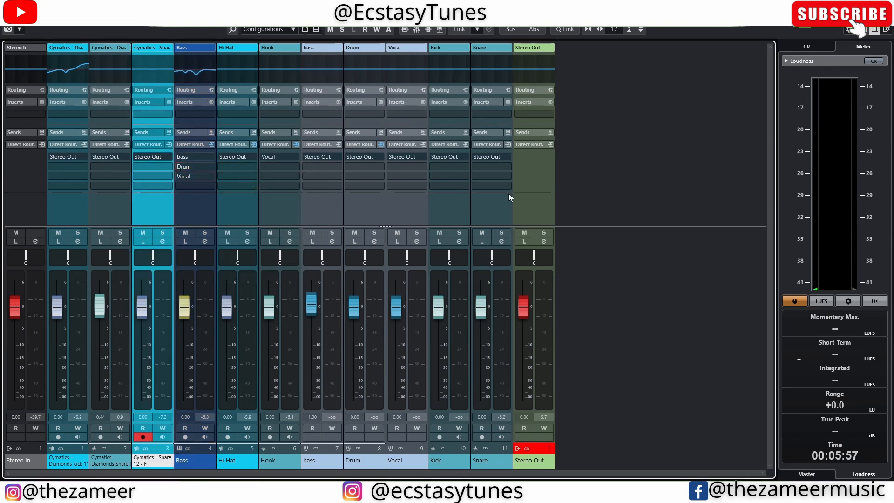
{"action": "key", "text": "F3"}
- Open the Bass track's channel settings and inspect the available output destinations
{"action": "left_click", "coordinate": [82, 175]}
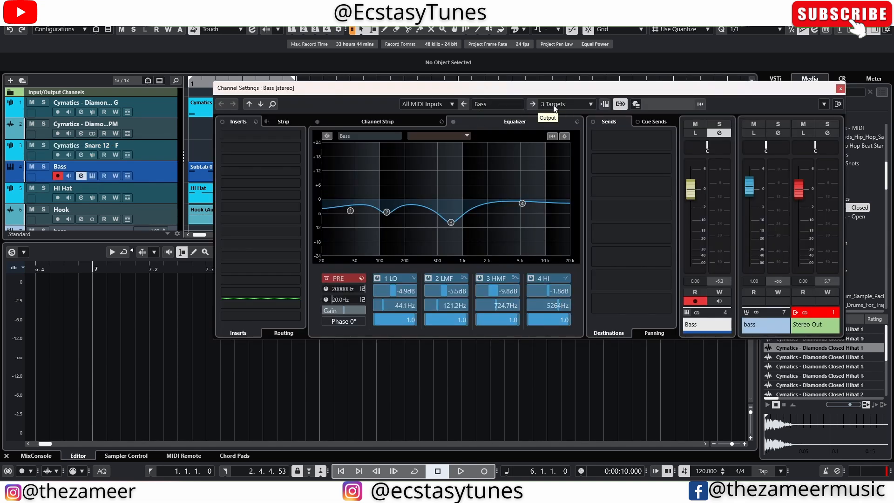
{"action": "left_click", "coordinate": [552, 108]}
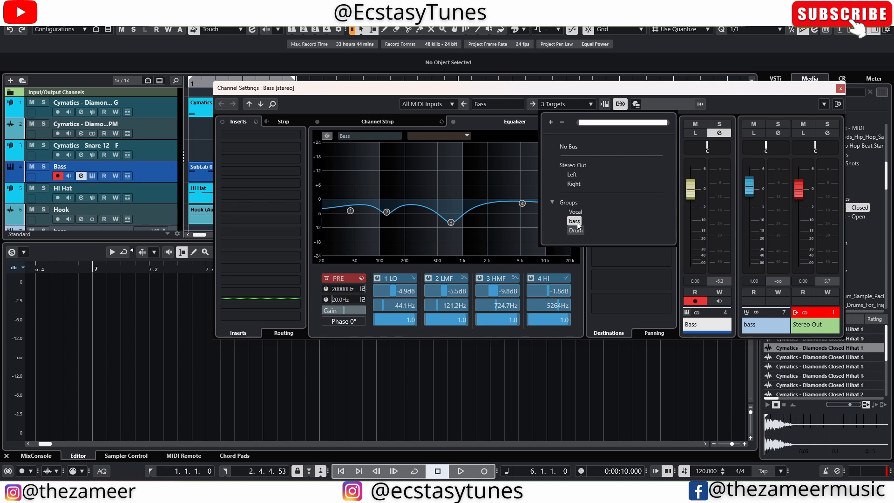
{"action": "left_click", "coordinate": [509, 93]}
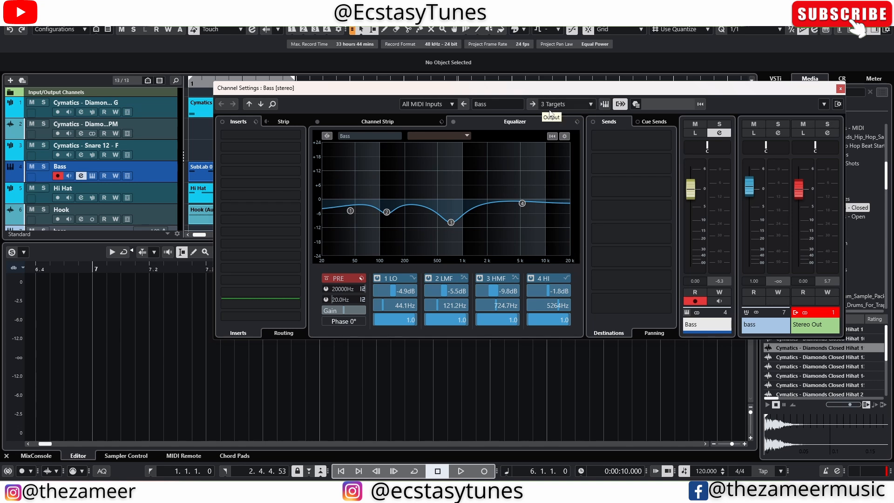
{"action": "left_click", "coordinate": [587, 105]}
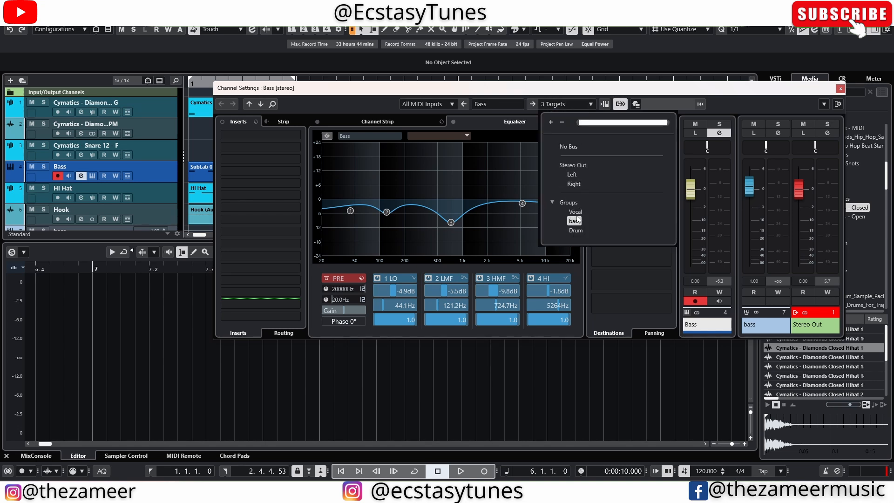
{"action": "left_click", "coordinate": [488, 103]}
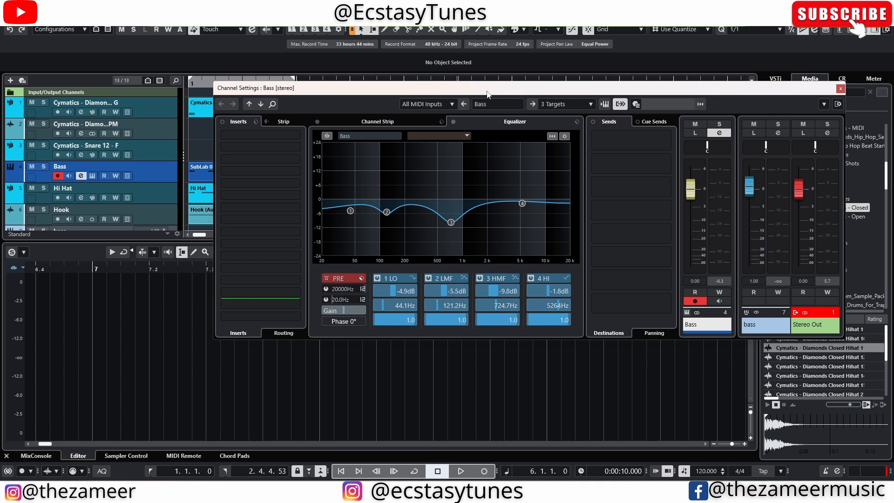
- View the Bass channel's output chain with its direct routing targets, and close the channel settings window
{"action": "left_click", "coordinate": [533, 106]}
{"action": "left_click", "coordinate": [535, 92]}
{"action": "left_click", "coordinate": [532, 104]}
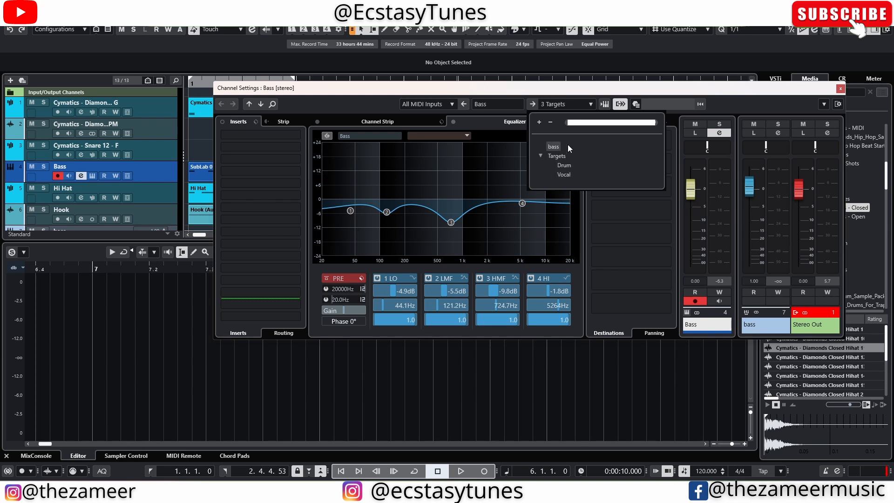
{"action": "left_click", "coordinate": [527, 89]}
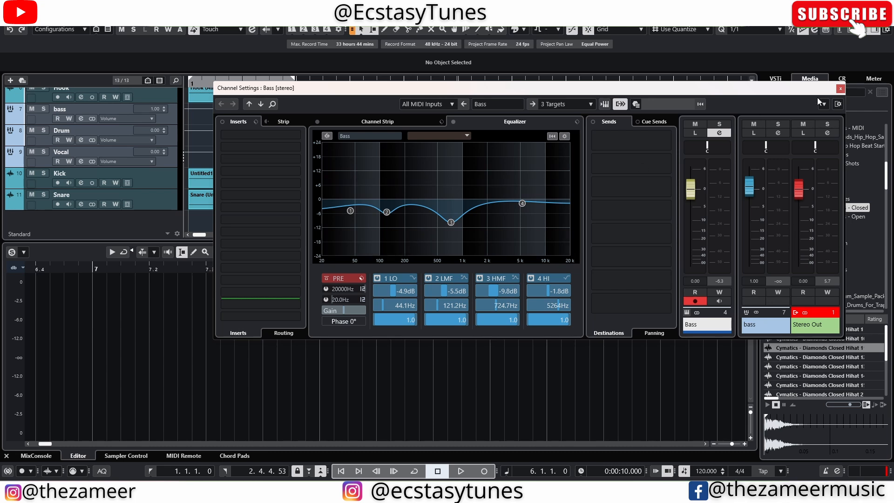
{"action": "left_click", "coordinate": [841, 88]}
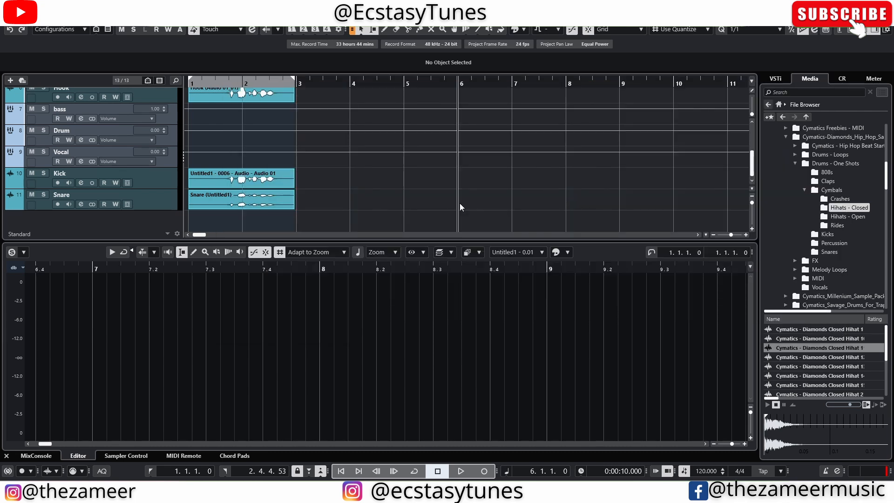
- Place the project cursor at bar 7 and examine the Transport page of the Preferences, closing it without changes
{"action": "left_click", "coordinate": [511, 181]}
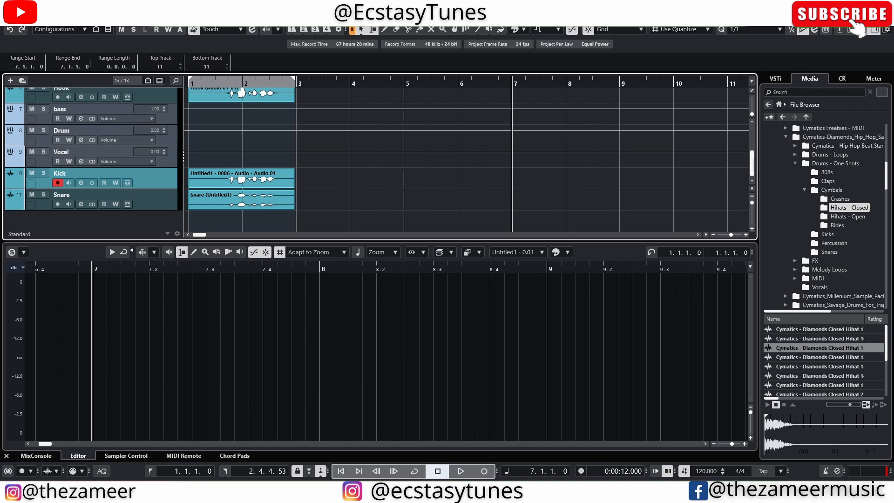
{"action": "left_click", "coordinate": [21, 21]}
{"action": "left_click", "coordinate": [66, 383]}
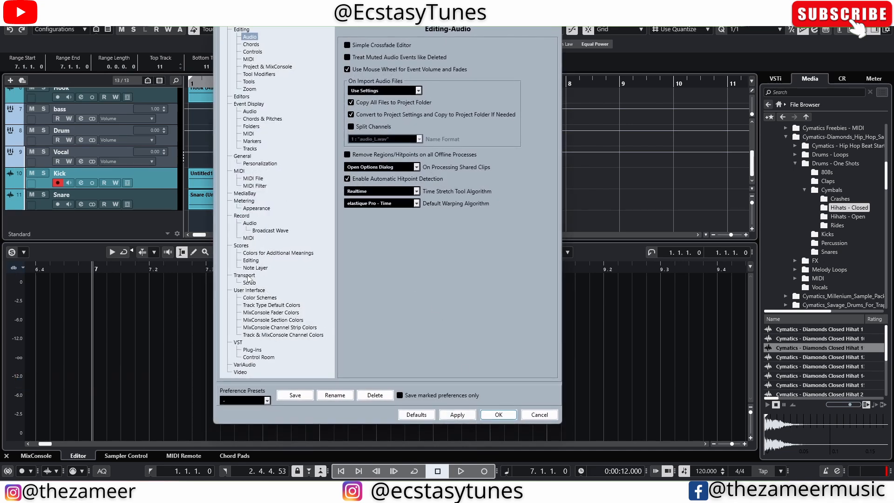
{"action": "left_click", "coordinate": [247, 275]}
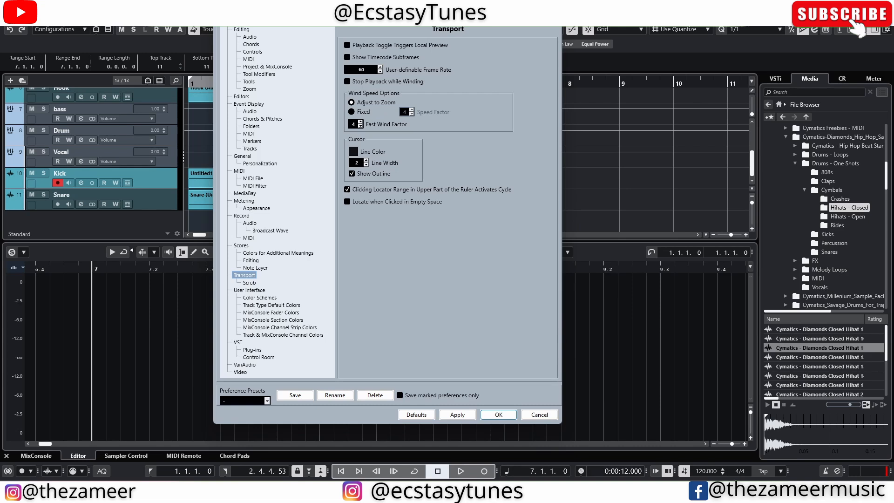
{"action": "key", "text": "Escape"}
- Examine the transport's Start Mode and Locators options, and return to the arrangement
{"action": "left_click", "coordinate": [151, 15]}
{"action": "mouse_move", "coordinate": [260, 50]}
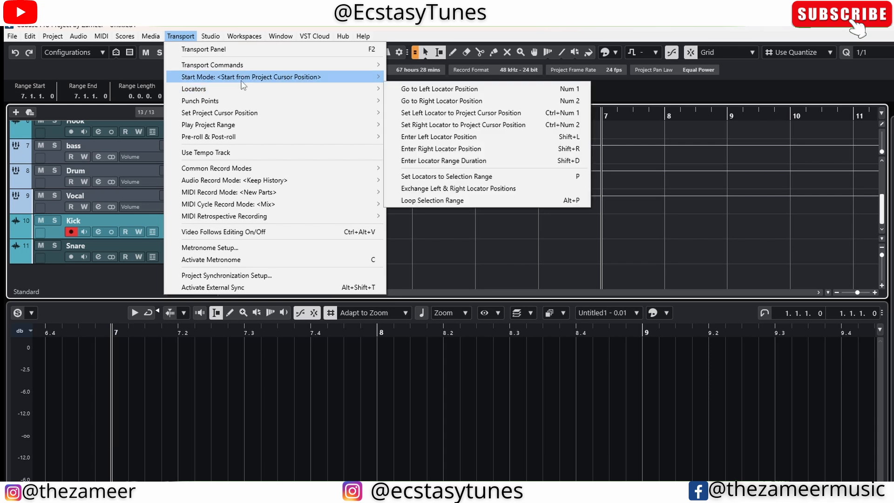
{"action": "mouse_move", "coordinate": [236, 80]}
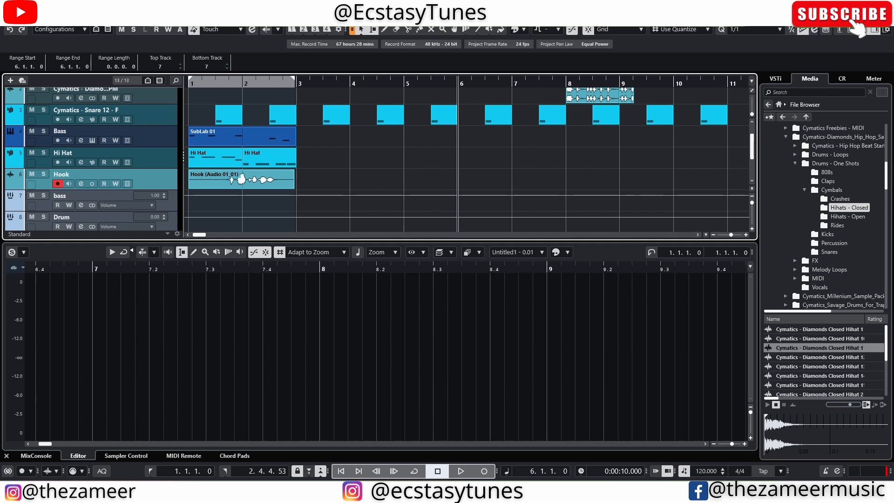
{"action": "left_click", "coordinate": [500, 148]}
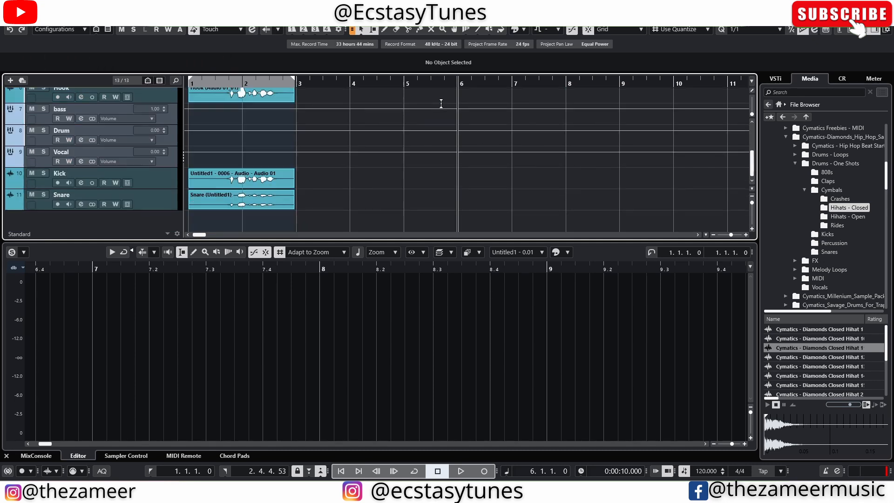